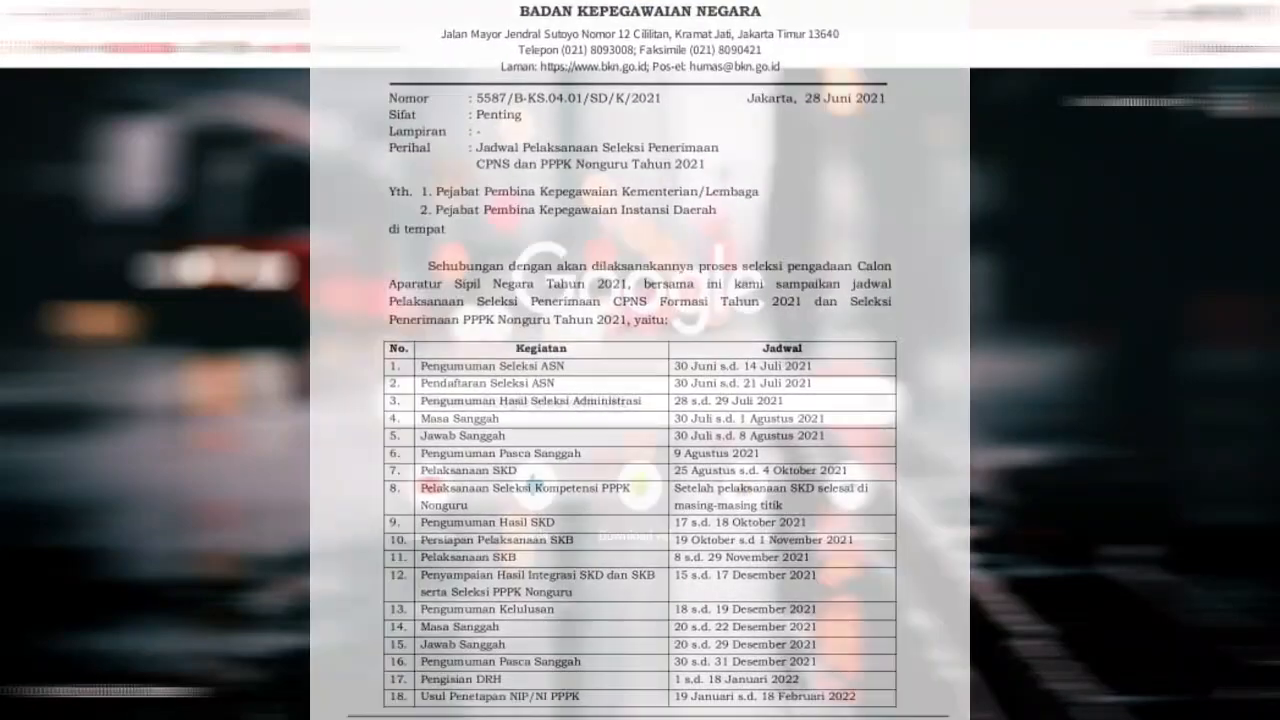
Step: Go to sscasn.bkn.go.id via the Seleksi Calon Aparatur Sipil Negara 2021 suggestion
{"action": "left_click", "coordinate": [316, 17]}
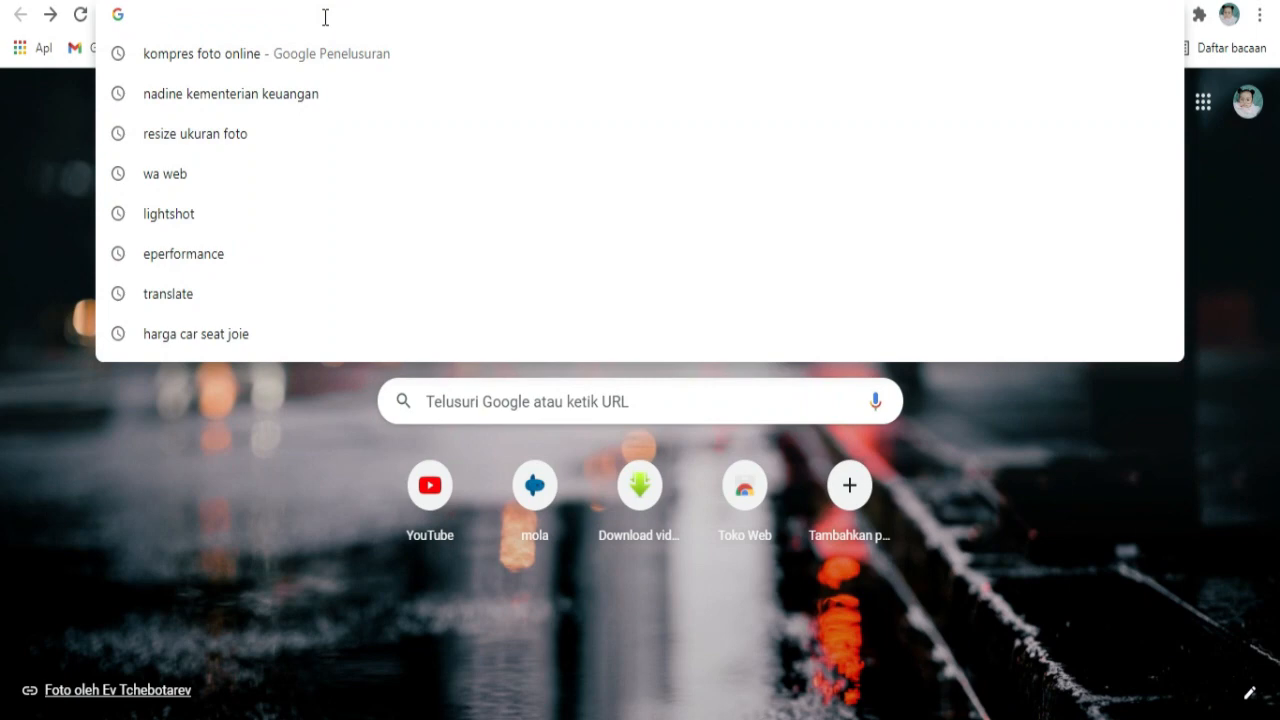
{"action": "type", "text": "s"}
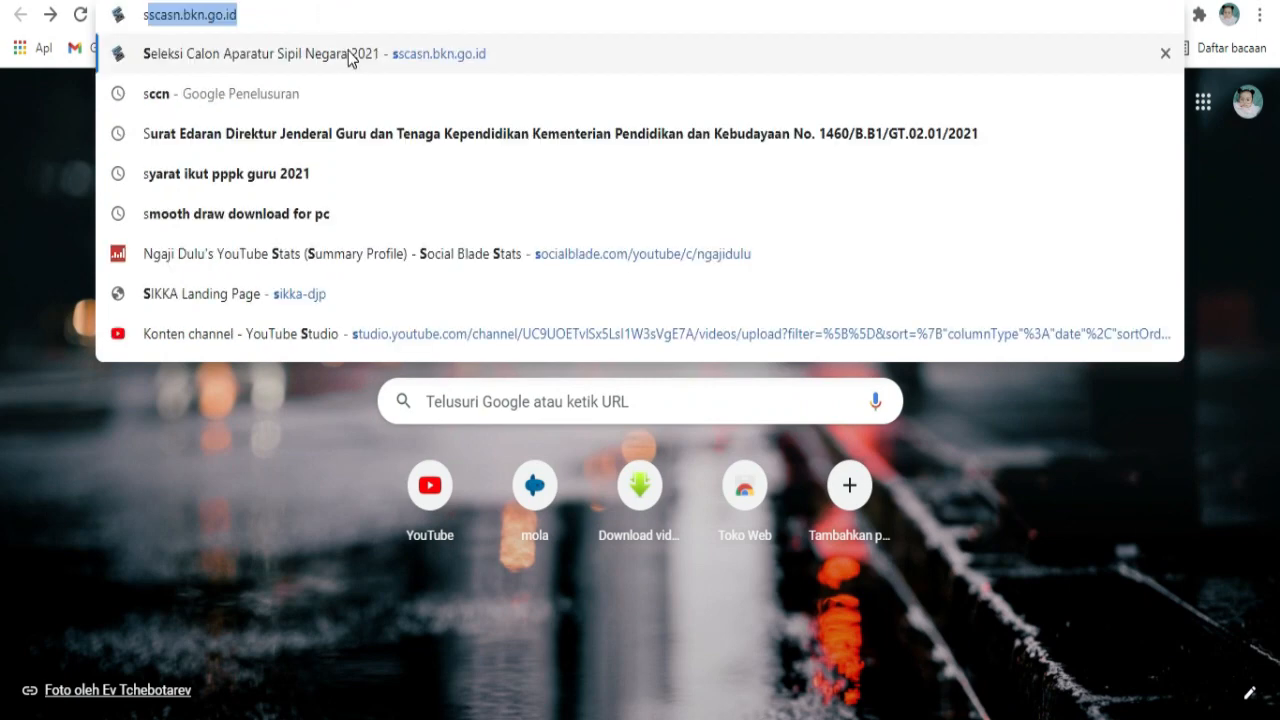
{"action": "type", "text": "scas"}
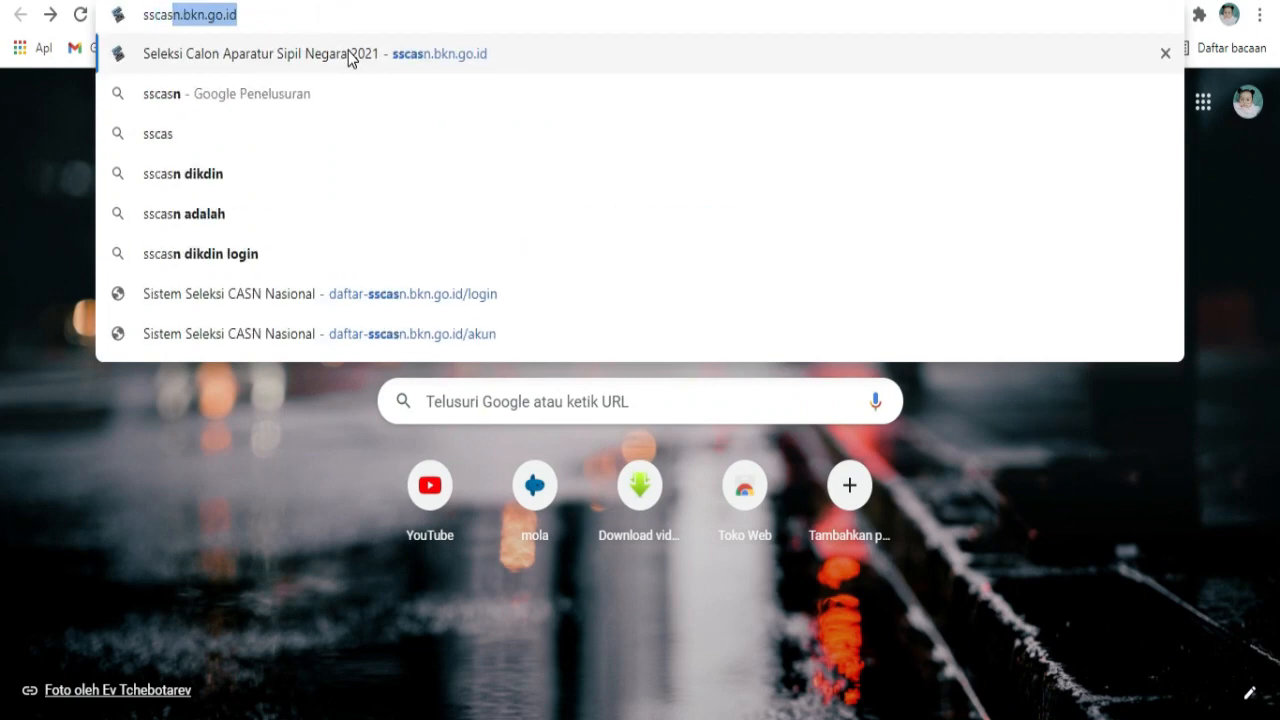
{"action": "type", "text": "n.b"}
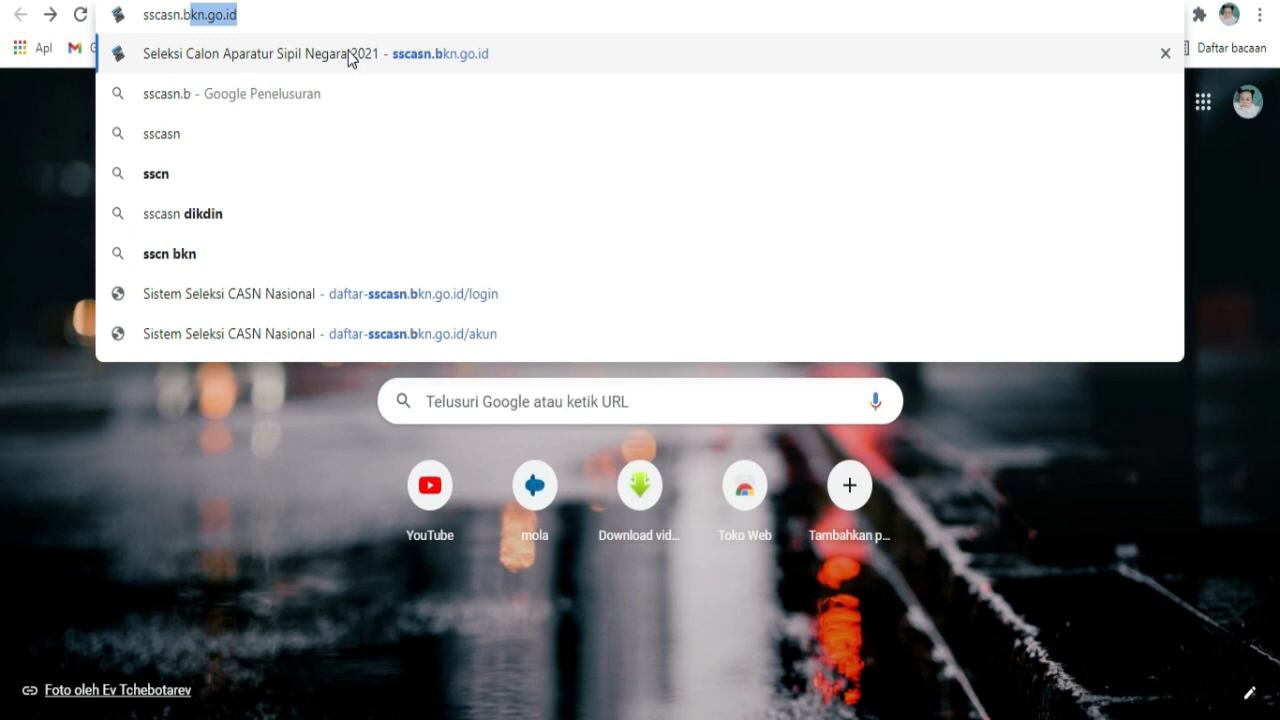
{"action": "type", "text": "kn.g"}
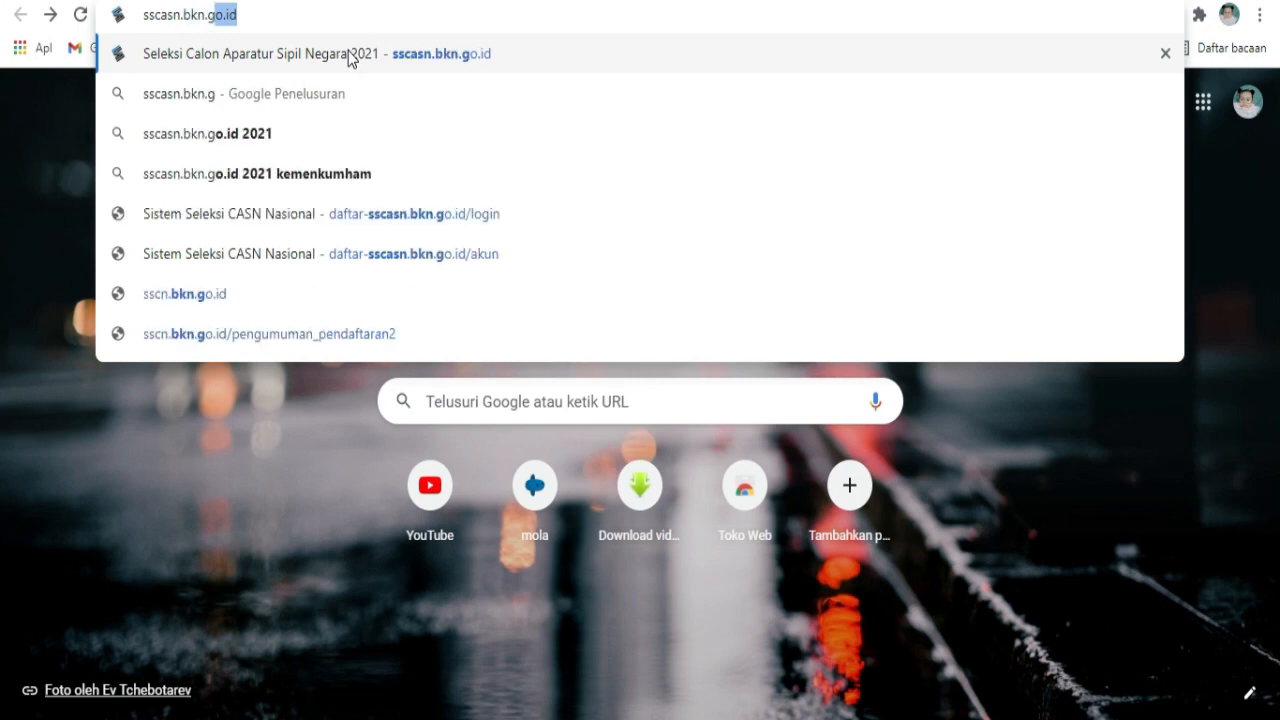
{"action": "type", "text": "o.id"}
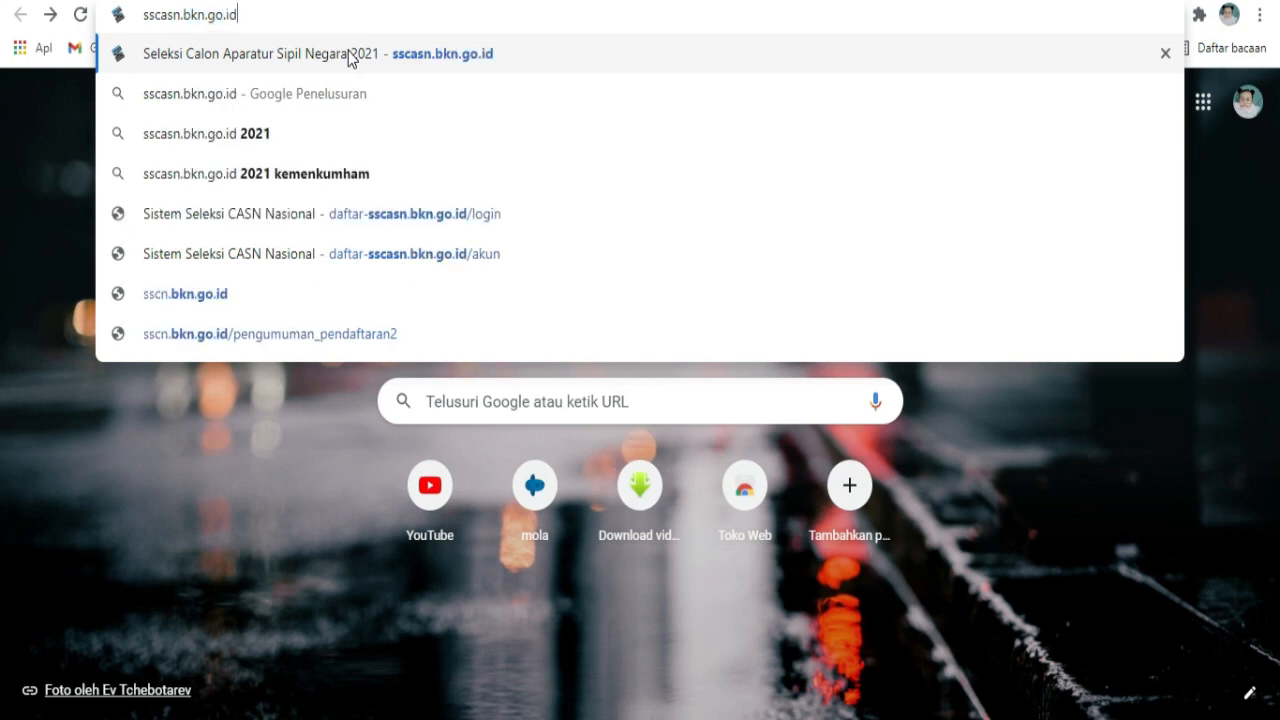
{"action": "left_click", "coordinate": [350, 57]}
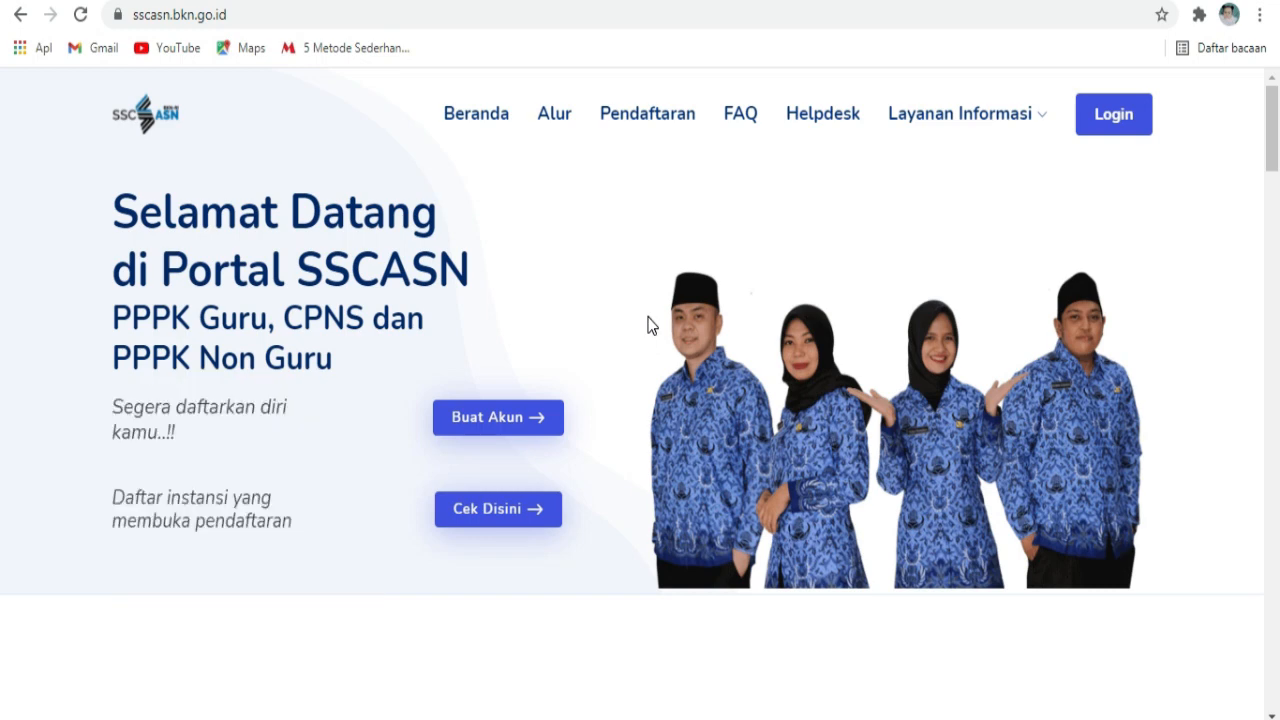
Step: Go through Buat Akun on the home and login pages to reach the empty Step 1 form
{"action": "left_click", "coordinate": [524, 415]}
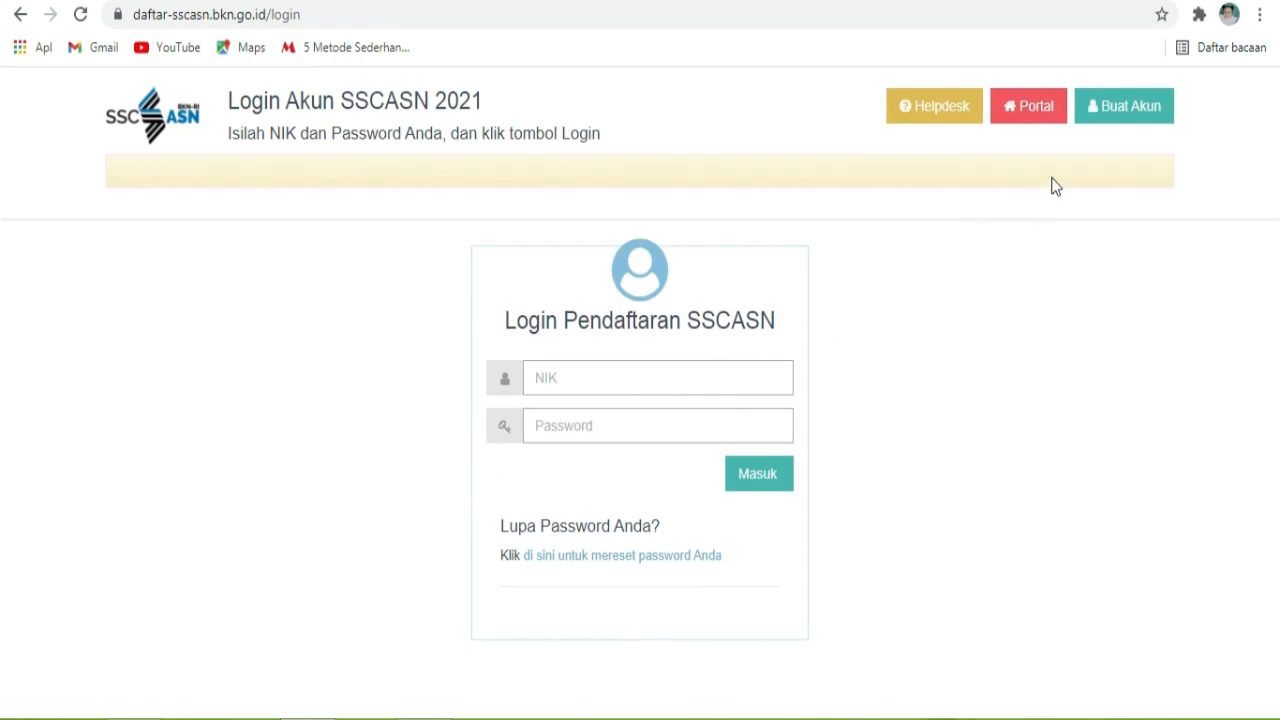
{"action": "left_click", "coordinate": [1131, 108]}
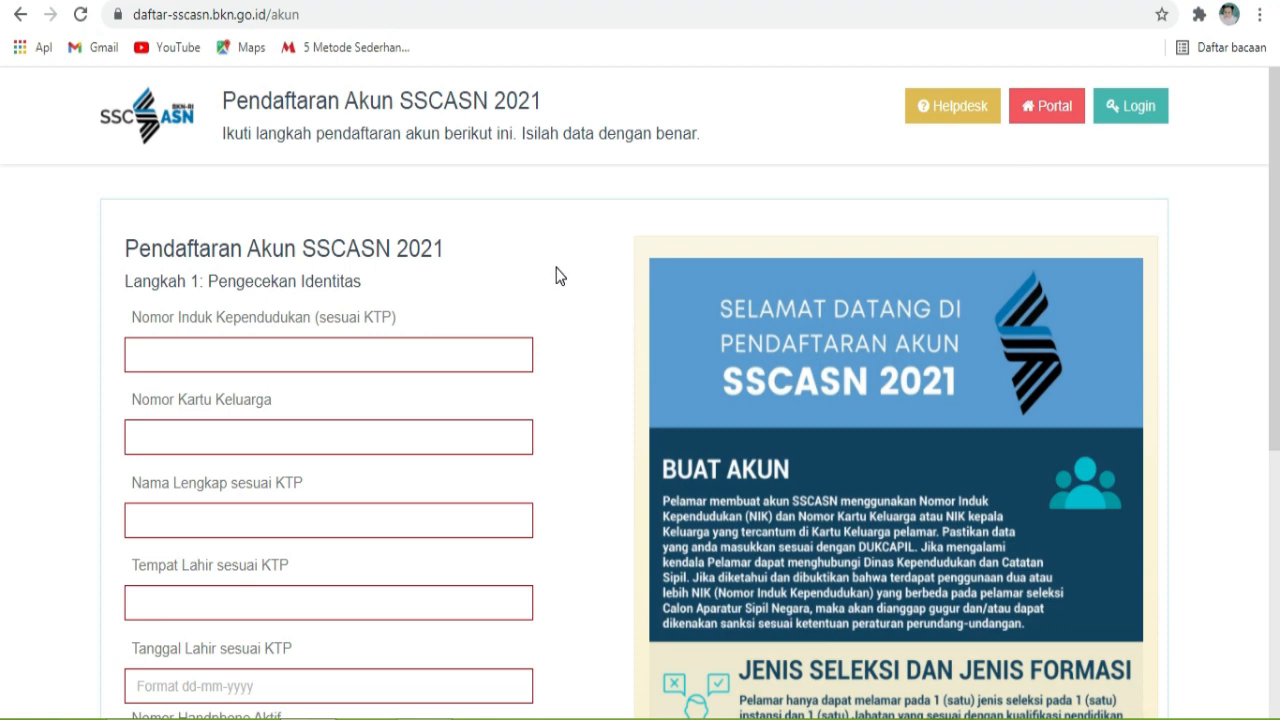
{"action": "scroll", "coordinate": [558, 275], "scroll_direction": "down", "scroll_amount": 1}
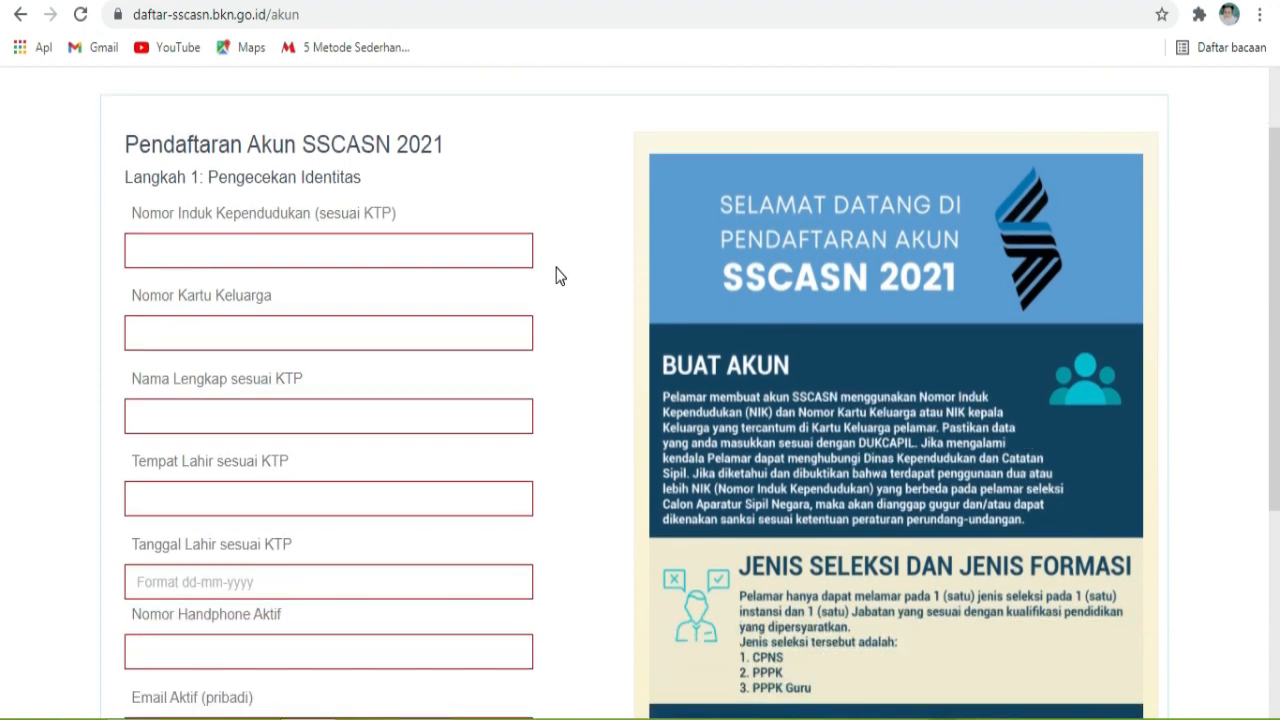
{"action": "scroll", "coordinate": [558, 275], "scroll_direction": "down", "scroll_amount": 3}
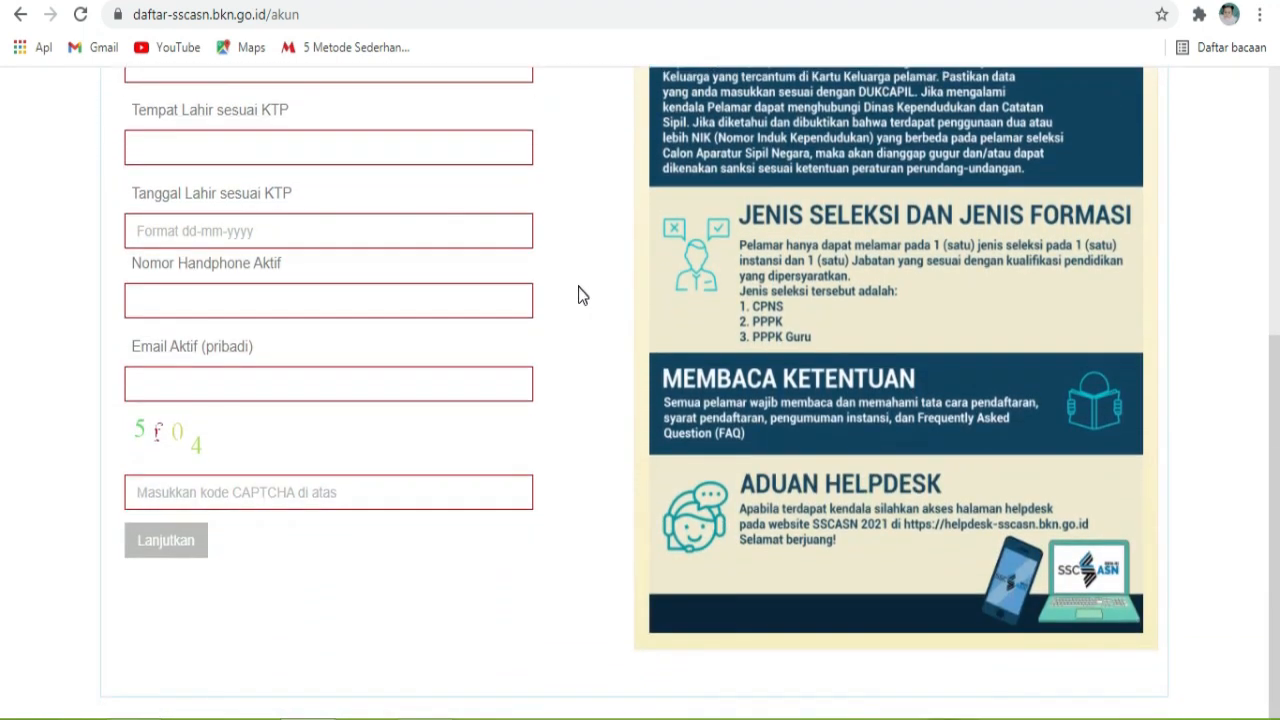
{"action": "scroll", "coordinate": [622, 340], "scroll_direction": "up", "scroll_amount": 3}
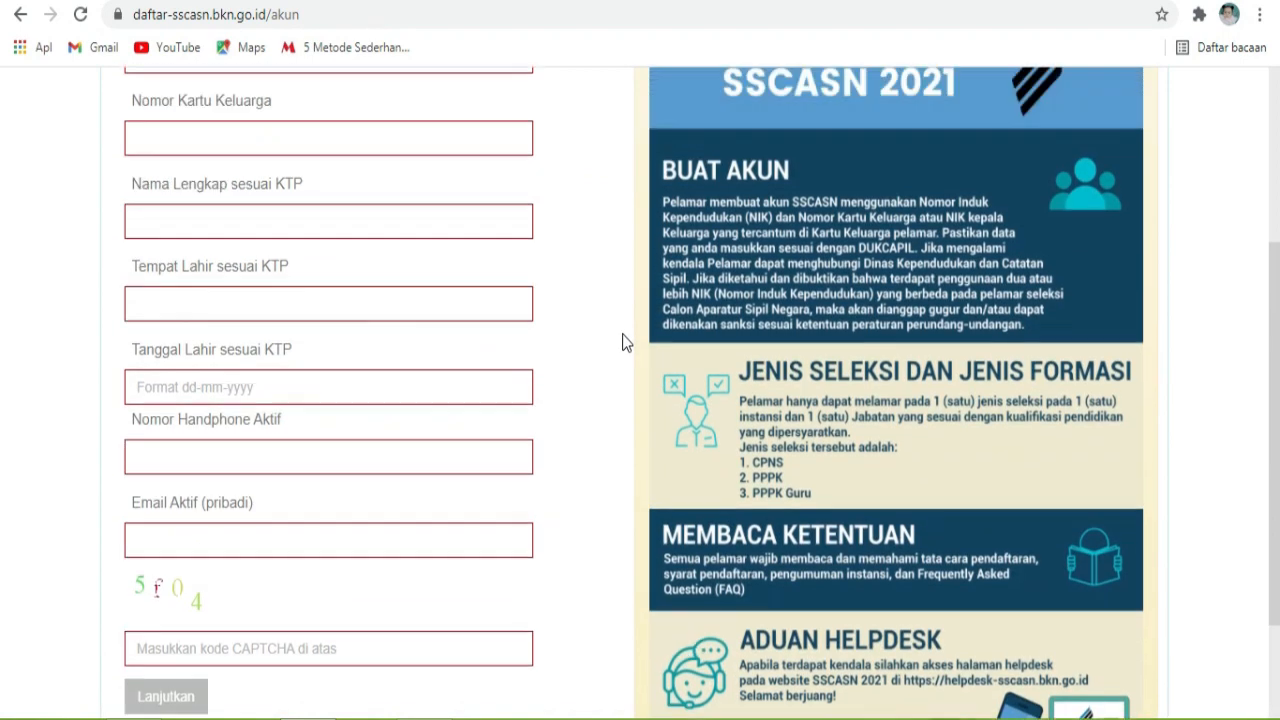
{"action": "scroll", "coordinate": [622, 341], "scroll_direction": "up", "scroll_amount": 2}
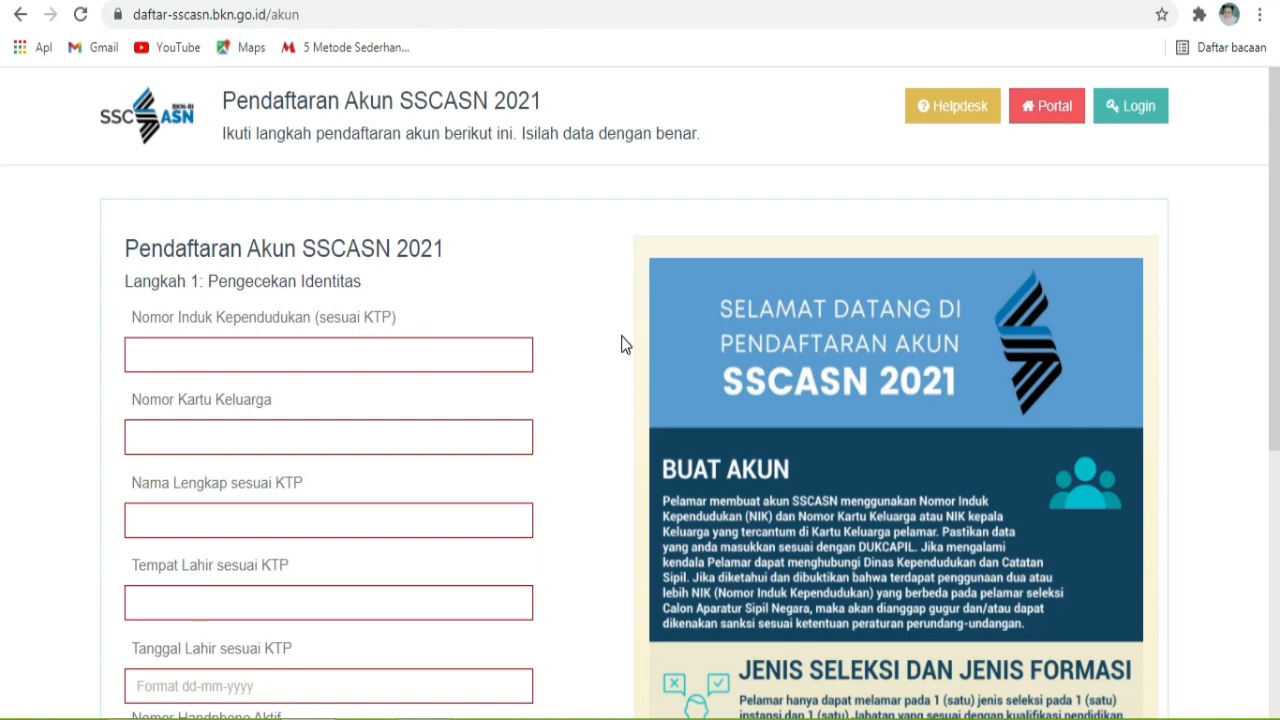
Step: Enter the applicant's NIK, family card number, full name and birthplace PAGARALAM
{"action": "left_click", "coordinate": [428, 355]}
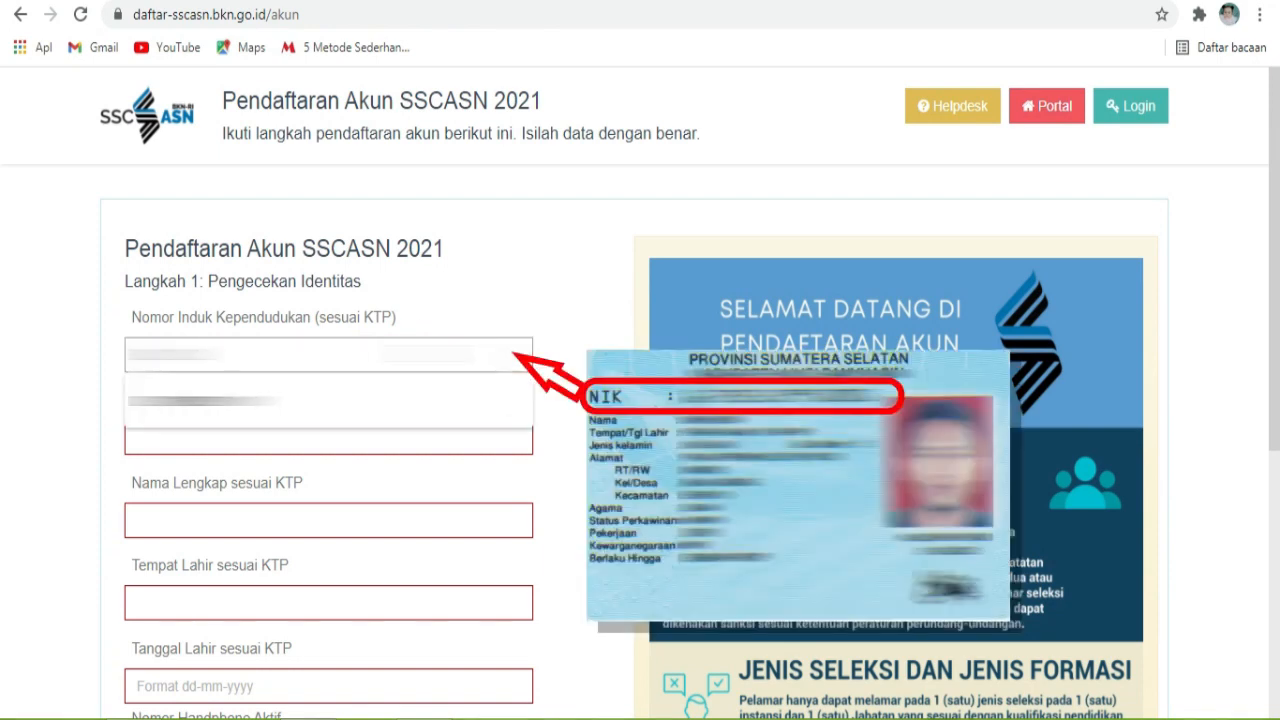
{"action": "left_click", "coordinate": [370, 438]}
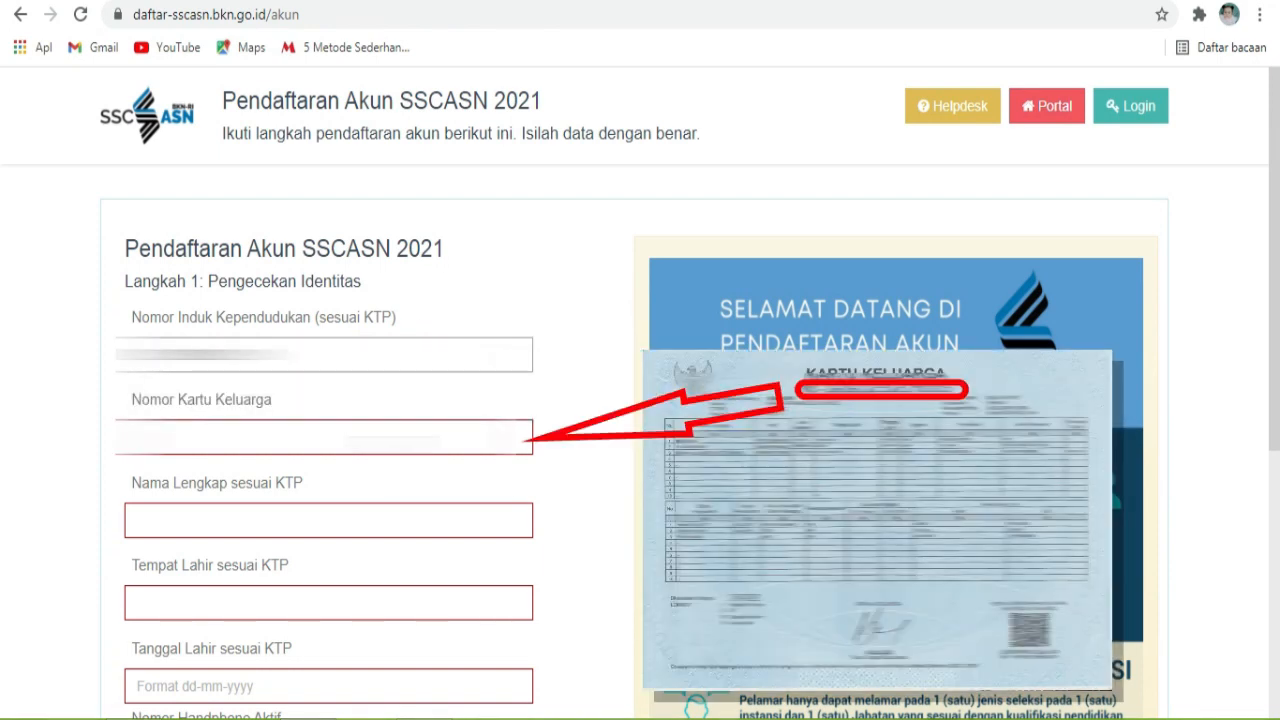
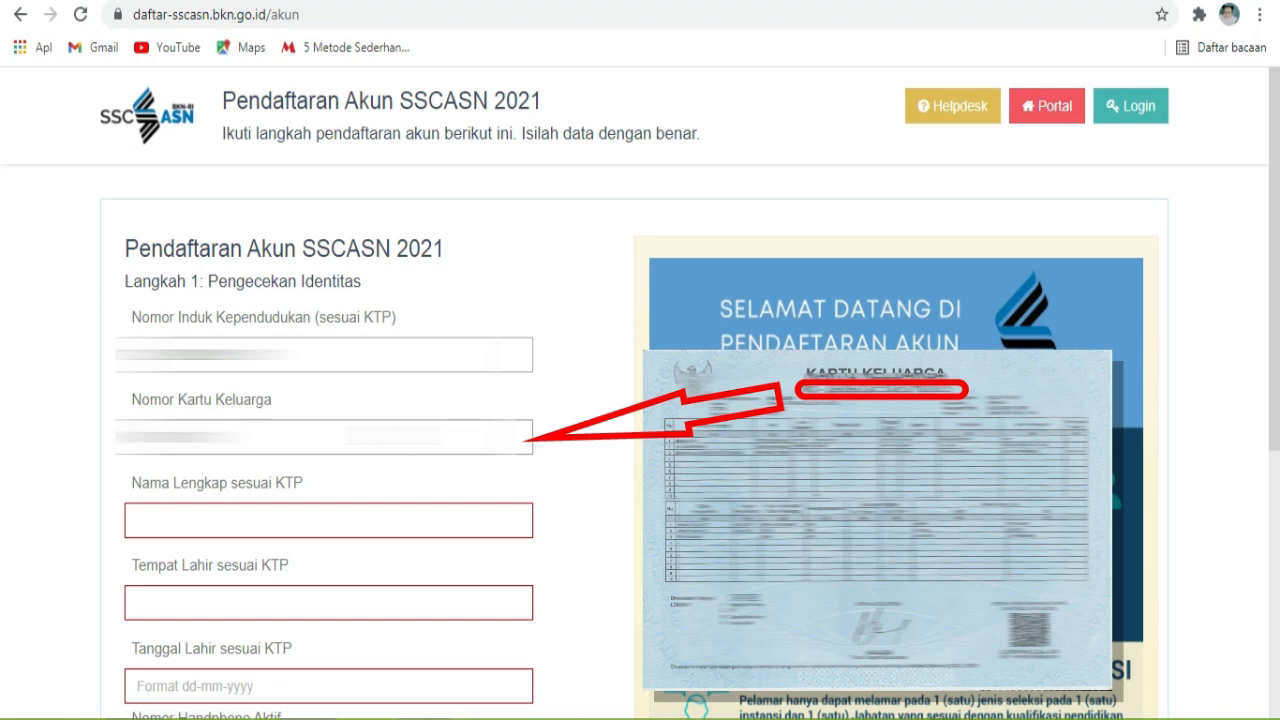
{"action": "left_click", "coordinate": [389, 519]}
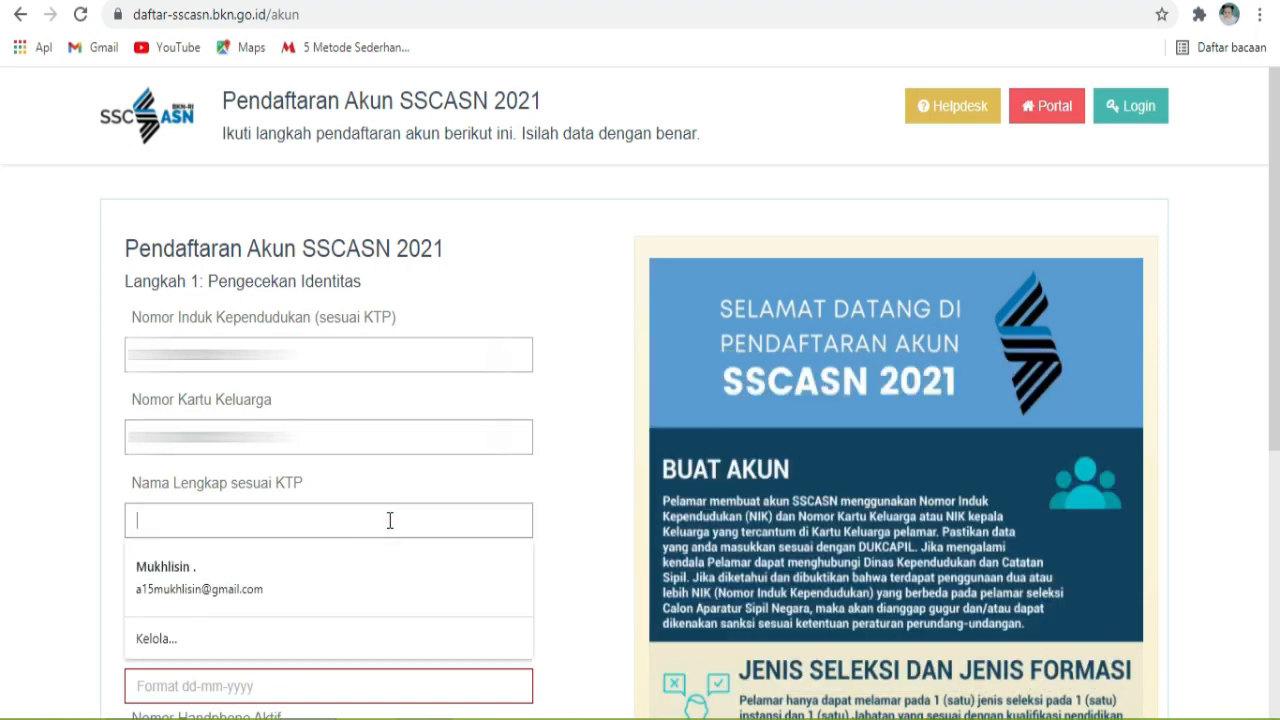
{"action": "scroll", "coordinate": [389, 520], "scroll_direction": "down", "scroll_amount": 3}
{"action": "left_click", "coordinate": [420, 291]}
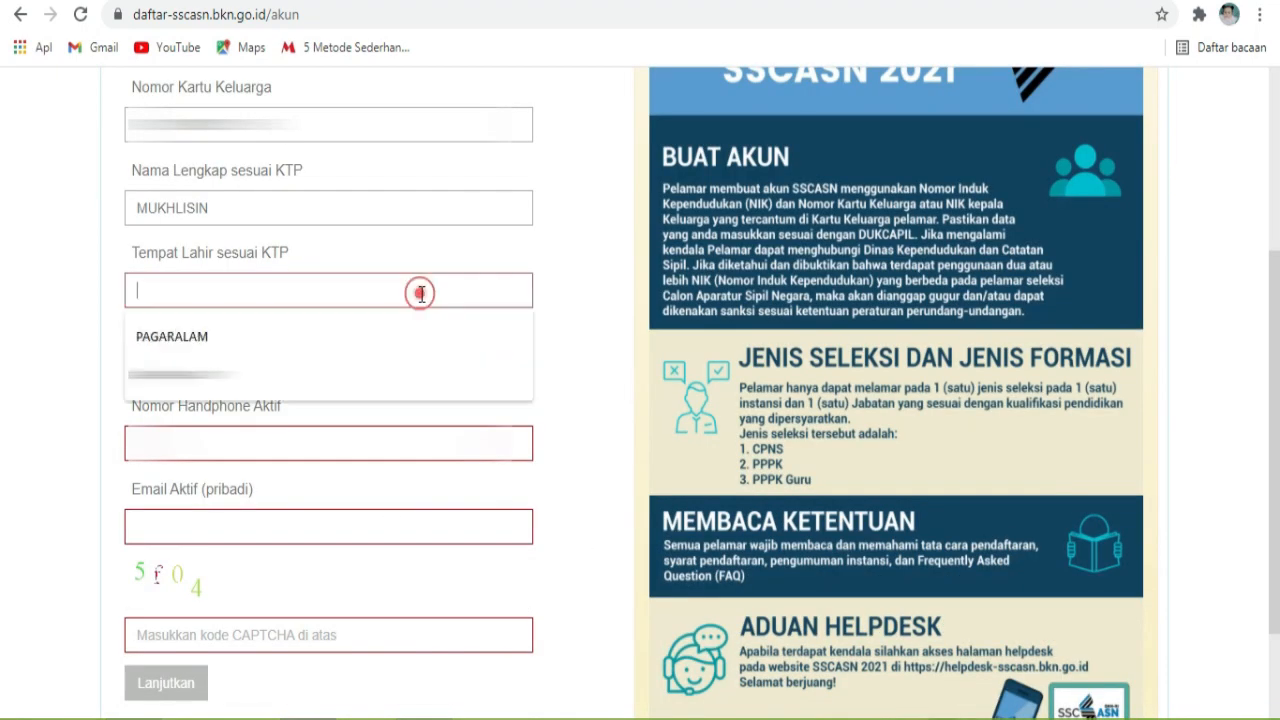
{"action": "left_click", "coordinate": [422, 336]}
Step: Pick the birth date in September 1991 from the calendar
{"action": "left_click", "coordinate": [415, 360]}
{"action": "left_click", "coordinate": [349, 416]}
{"action": "left_click", "coordinate": [306, 592]}
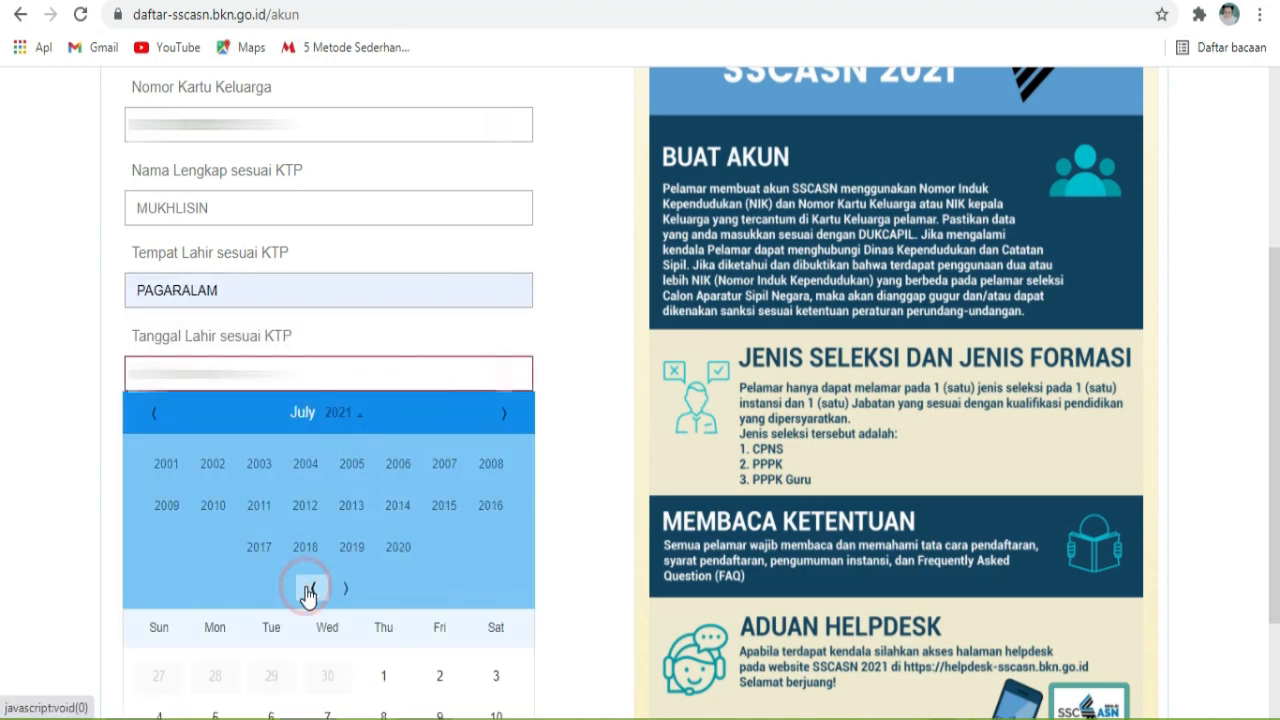
{"action": "left_click", "coordinate": [306, 592]}
{"action": "left_click", "coordinate": [163, 464]}
{"action": "left_click", "coordinate": [503, 412]}
{"action": "left_click", "coordinate": [503, 412]}
{"action": "left_click", "coordinate": [158, 583]}
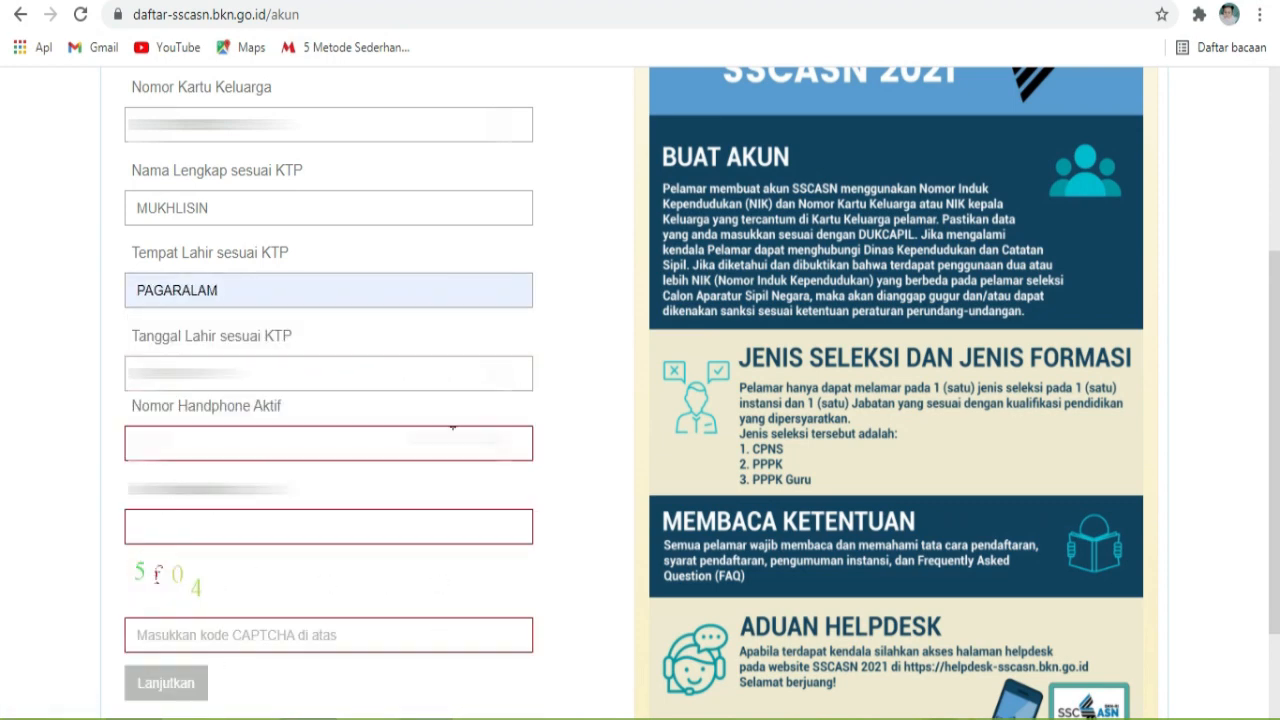
Step: Fill in the saved phone number, e-mail address and the CAPTCHA code
{"action": "left_click", "coordinate": [450, 438]}
{"action": "left_click", "coordinate": [343, 506]}
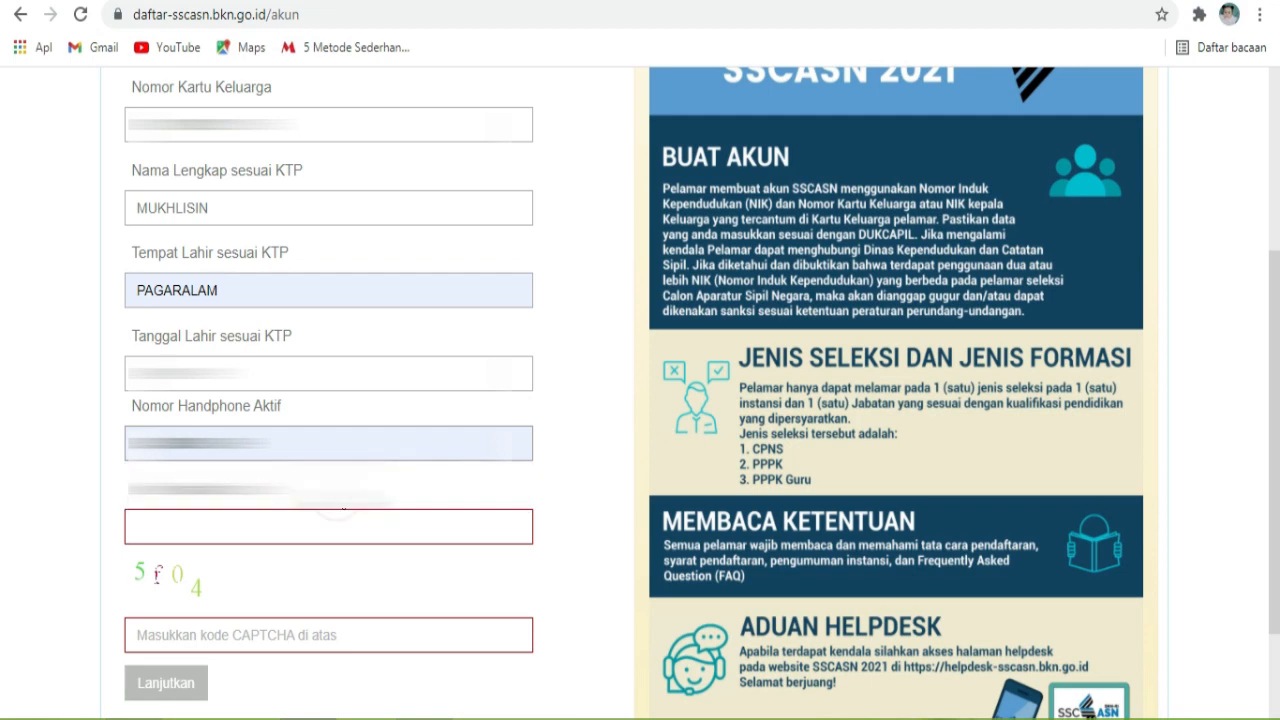
{"action": "left_click", "coordinate": [346, 525]}
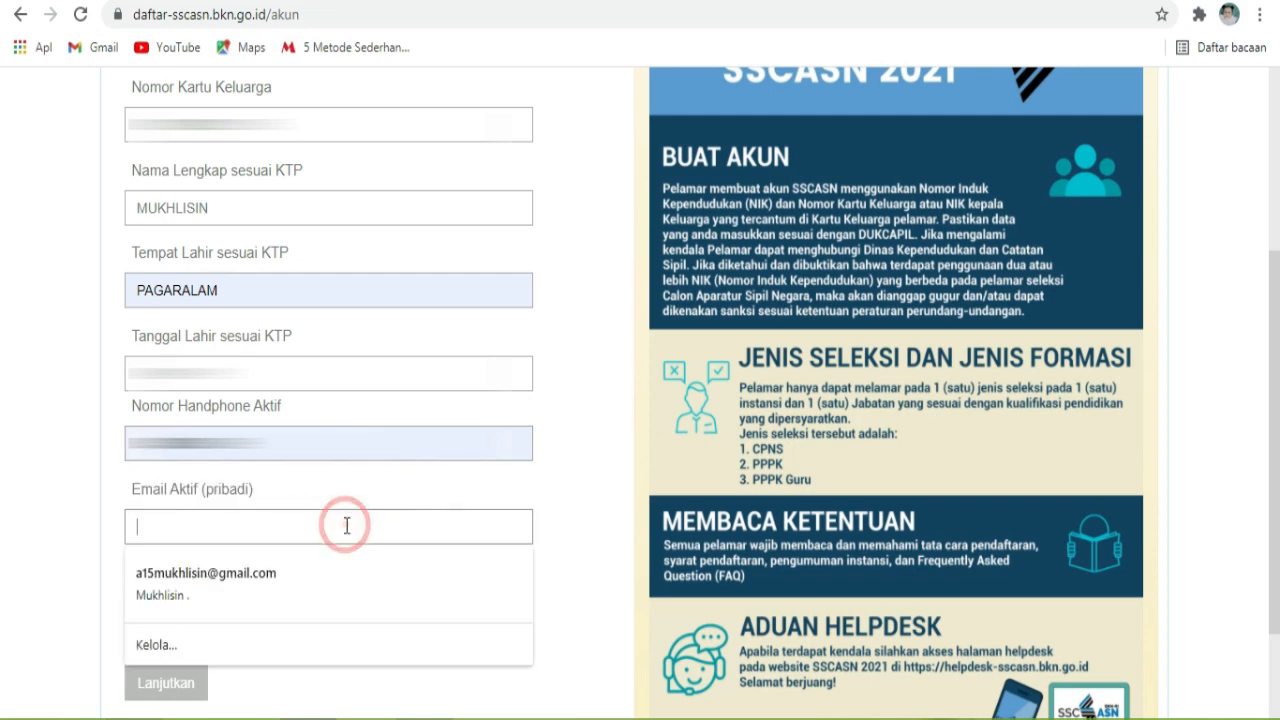
{"action": "left_click", "coordinate": [323, 577]}
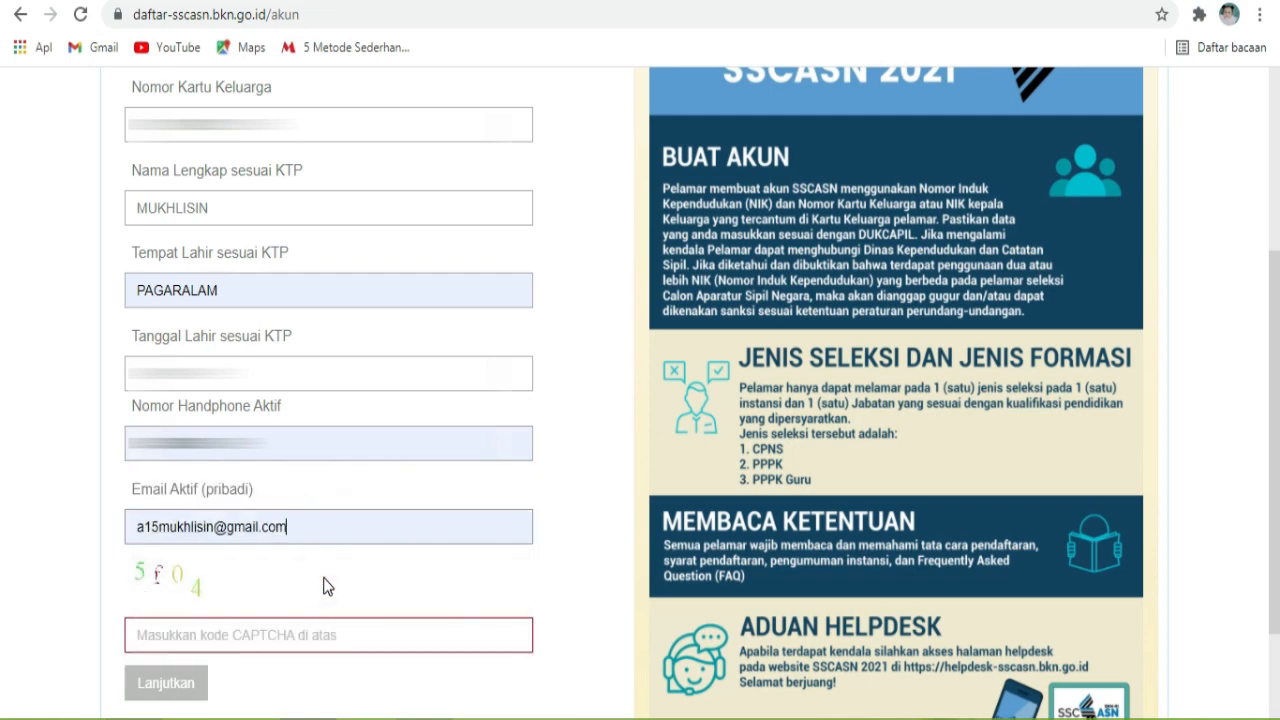
{"action": "left_click", "coordinate": [321, 636]}
{"action": "type", "text": "5f04"}
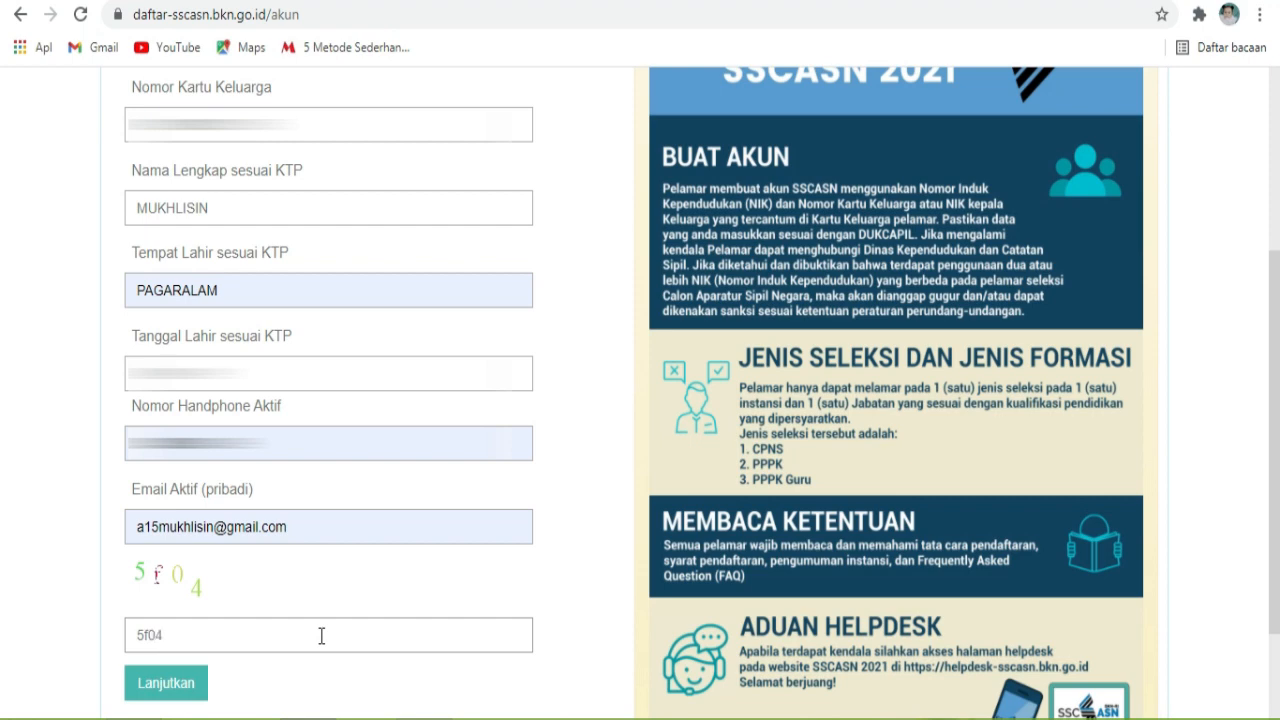
{"action": "scroll", "coordinate": [480, 613], "scroll_direction": "down", "scroll_amount": 1}
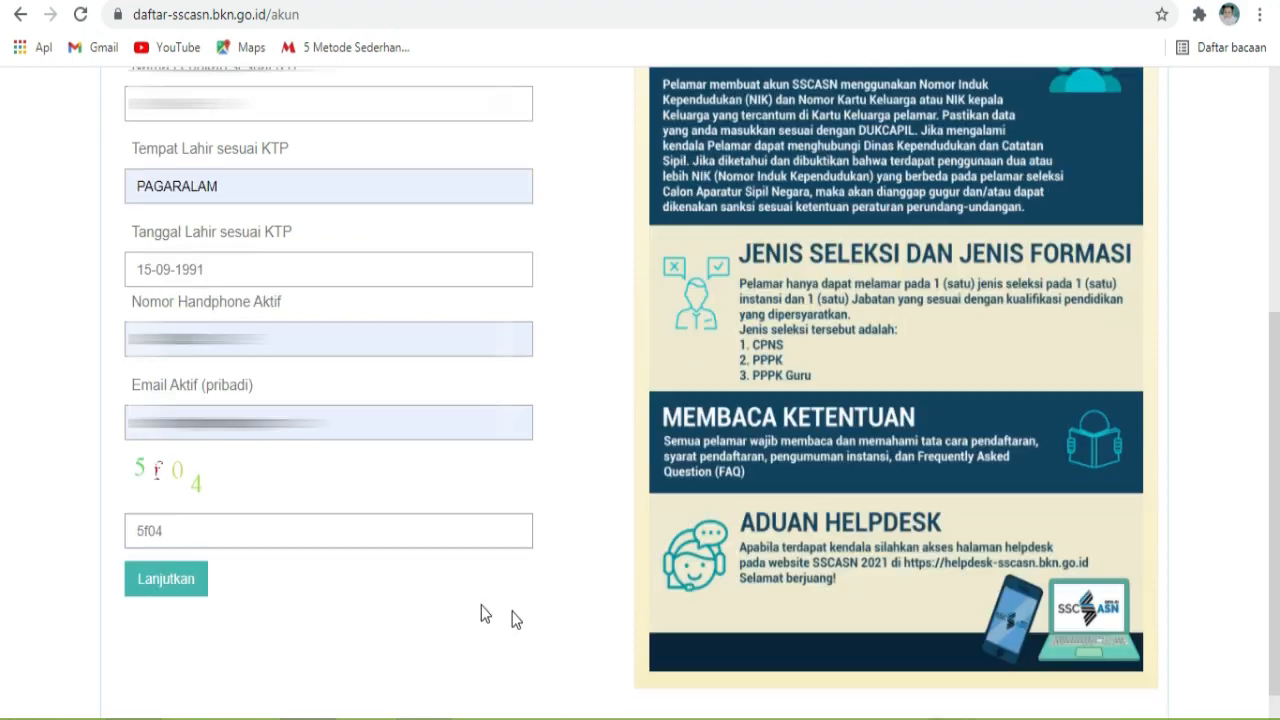
Step: Continue to Lengkapi Data, filling the saved e-mail and birthplace PAGARALAM
{"action": "left_click", "coordinate": [170, 580]}
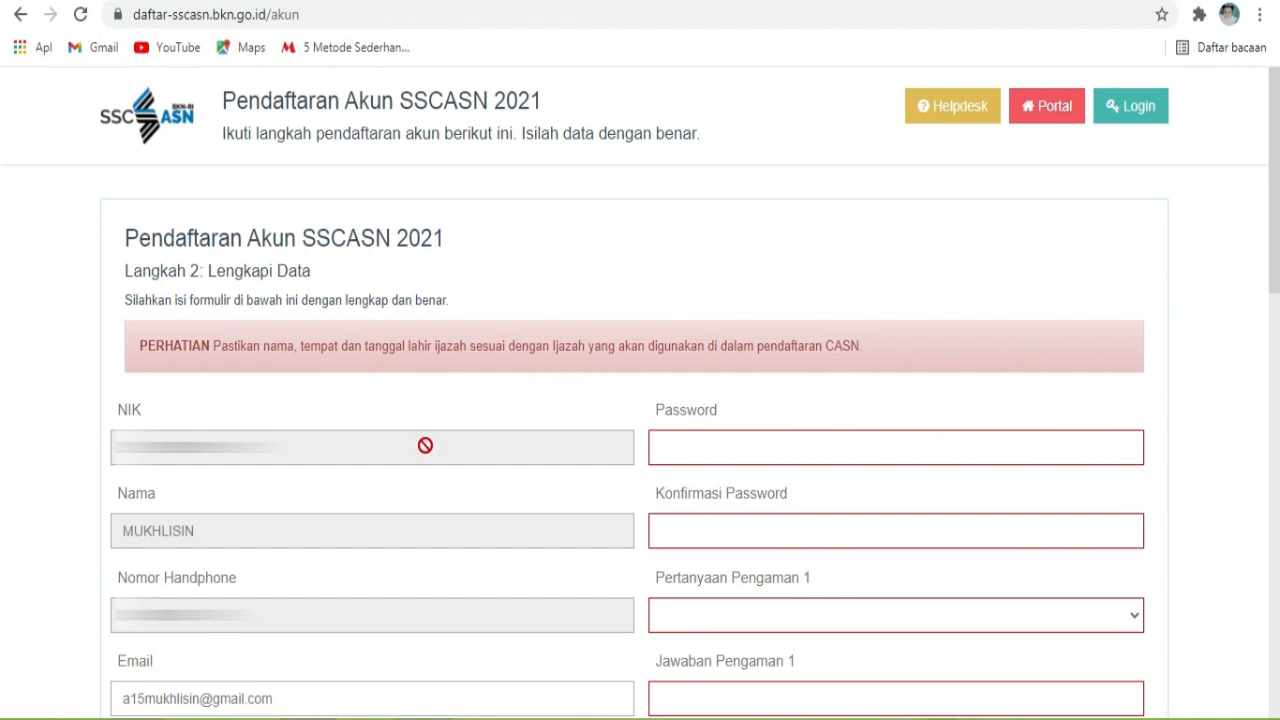
{"action": "scroll", "coordinate": [425, 445], "scroll_direction": "down", "scroll_amount": 3}
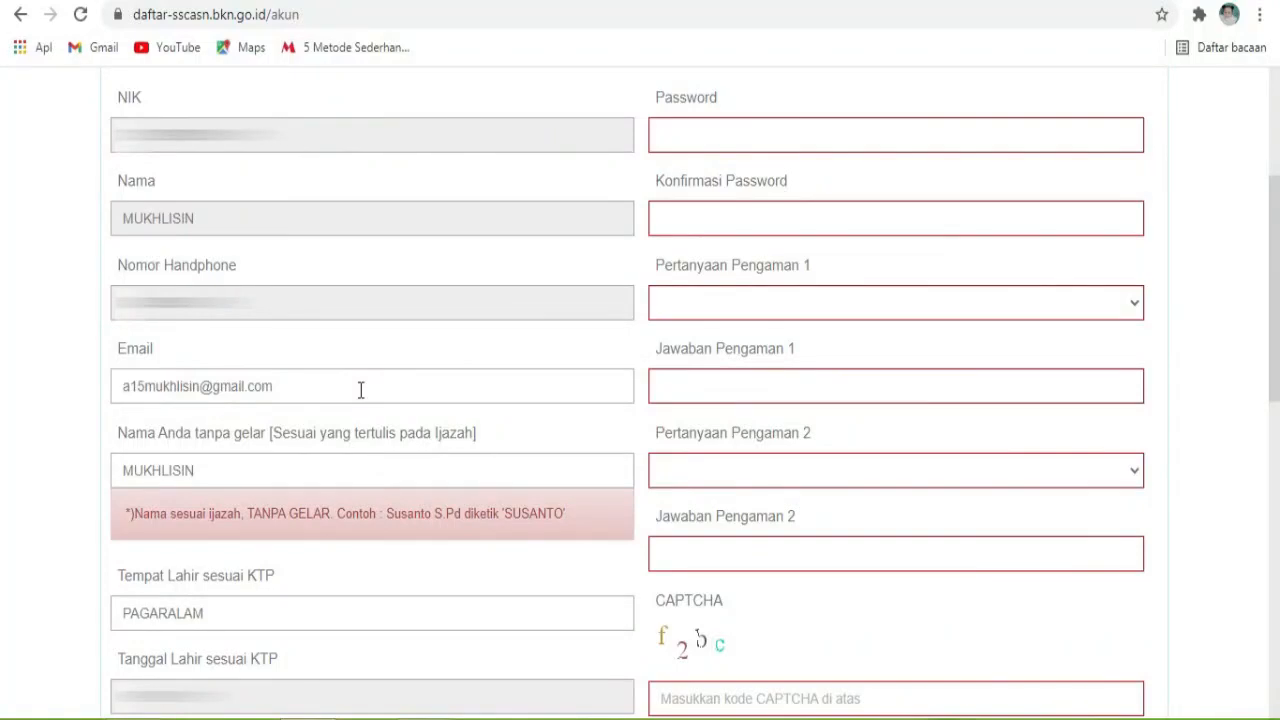
{"action": "left_click", "coordinate": [361, 390]}
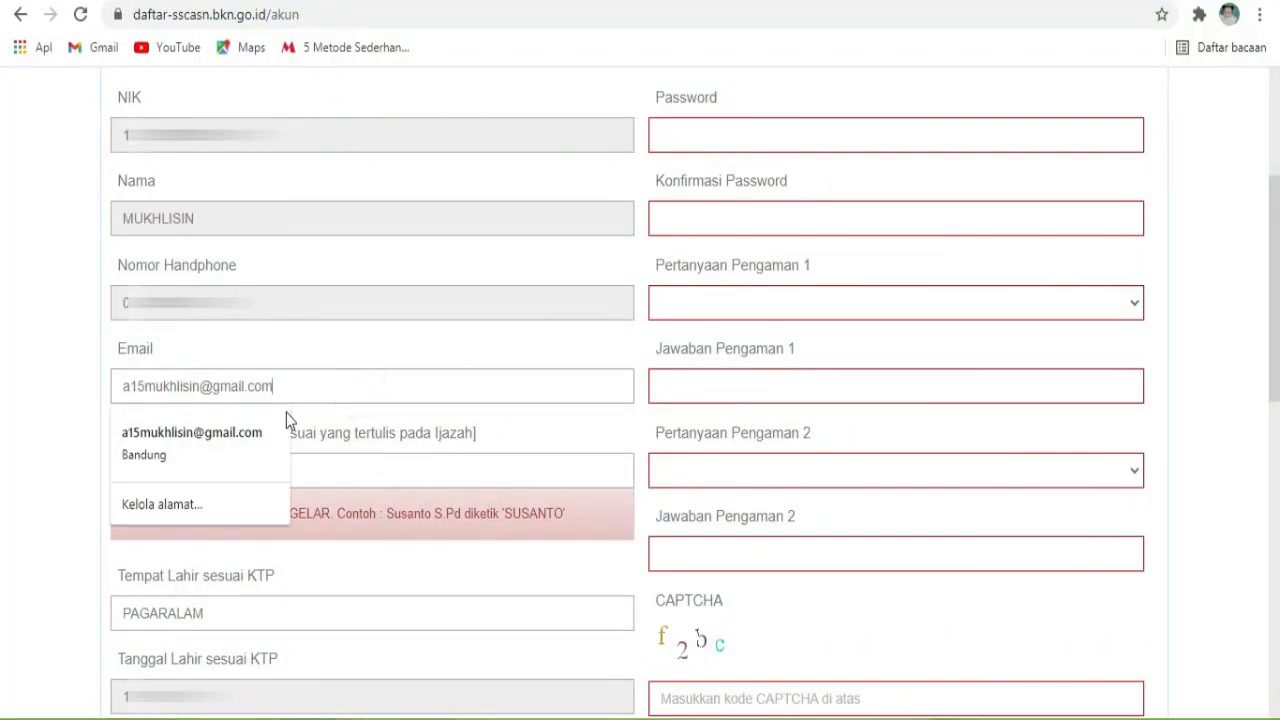
{"action": "left_click", "coordinate": [257, 430]}
{"action": "left_click", "coordinate": [278, 468]}
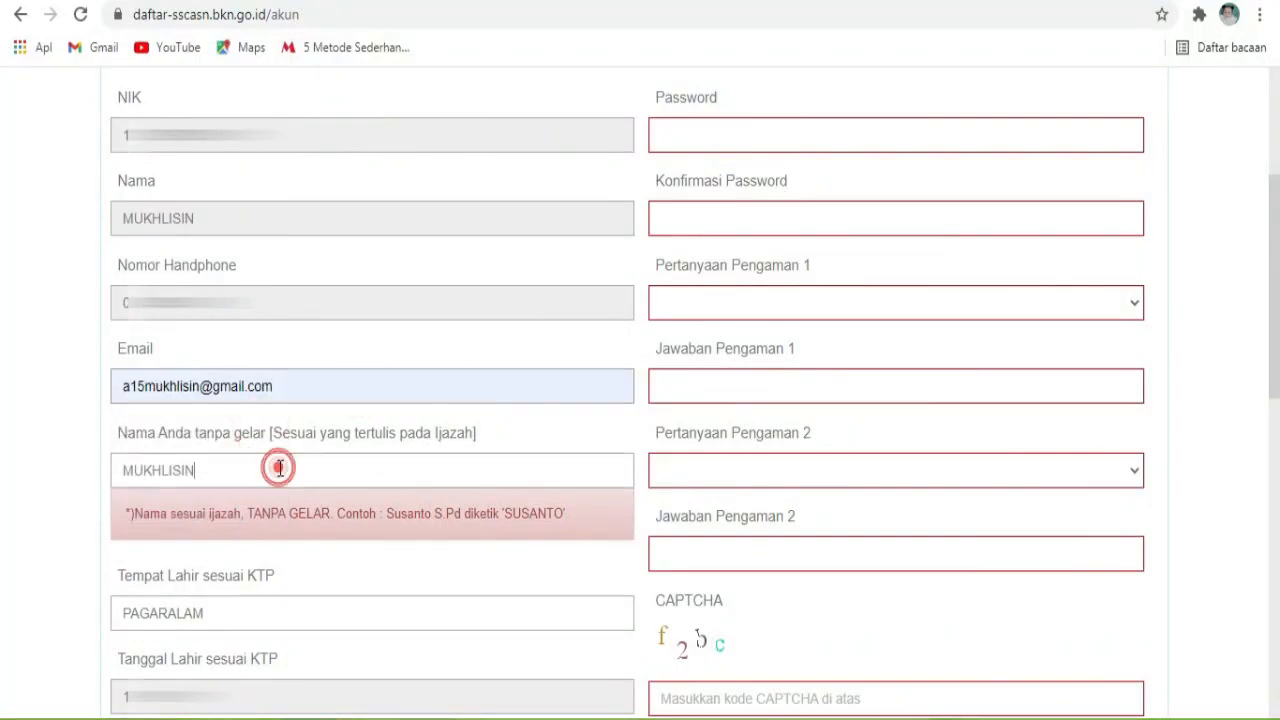
{"action": "key", "text": "Tab"}
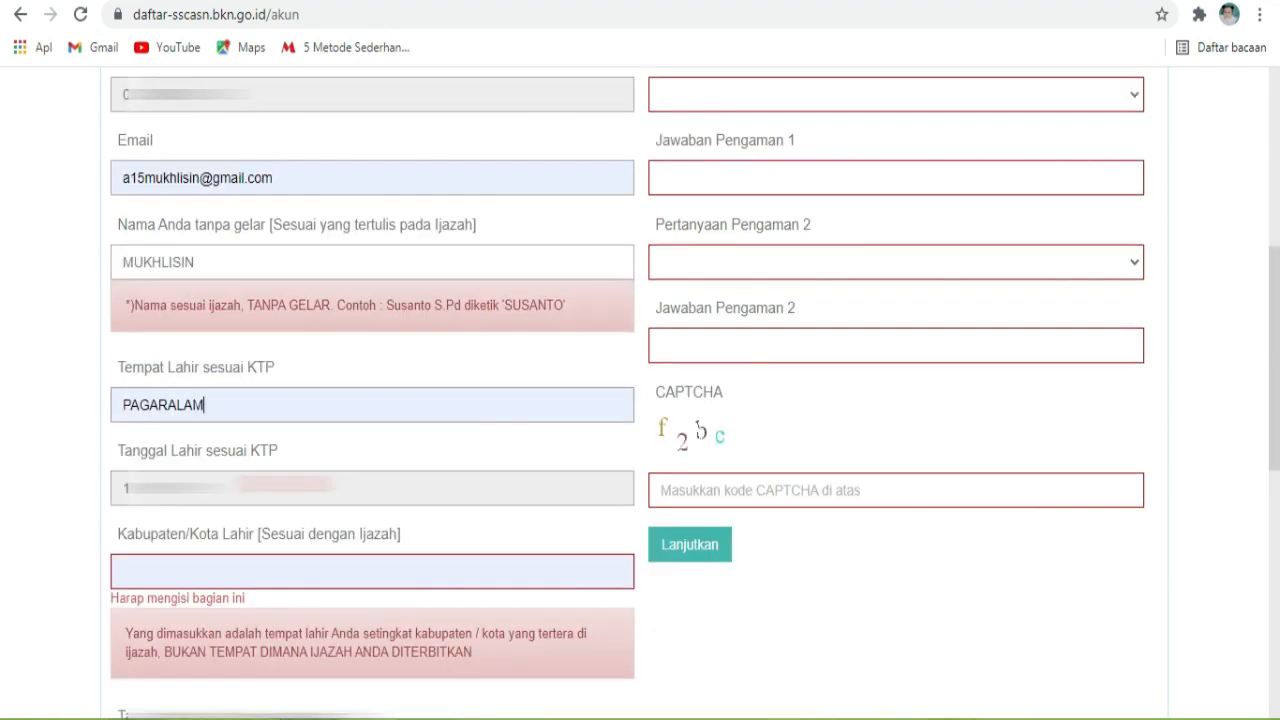
{"action": "left_click", "coordinate": [286, 400]}
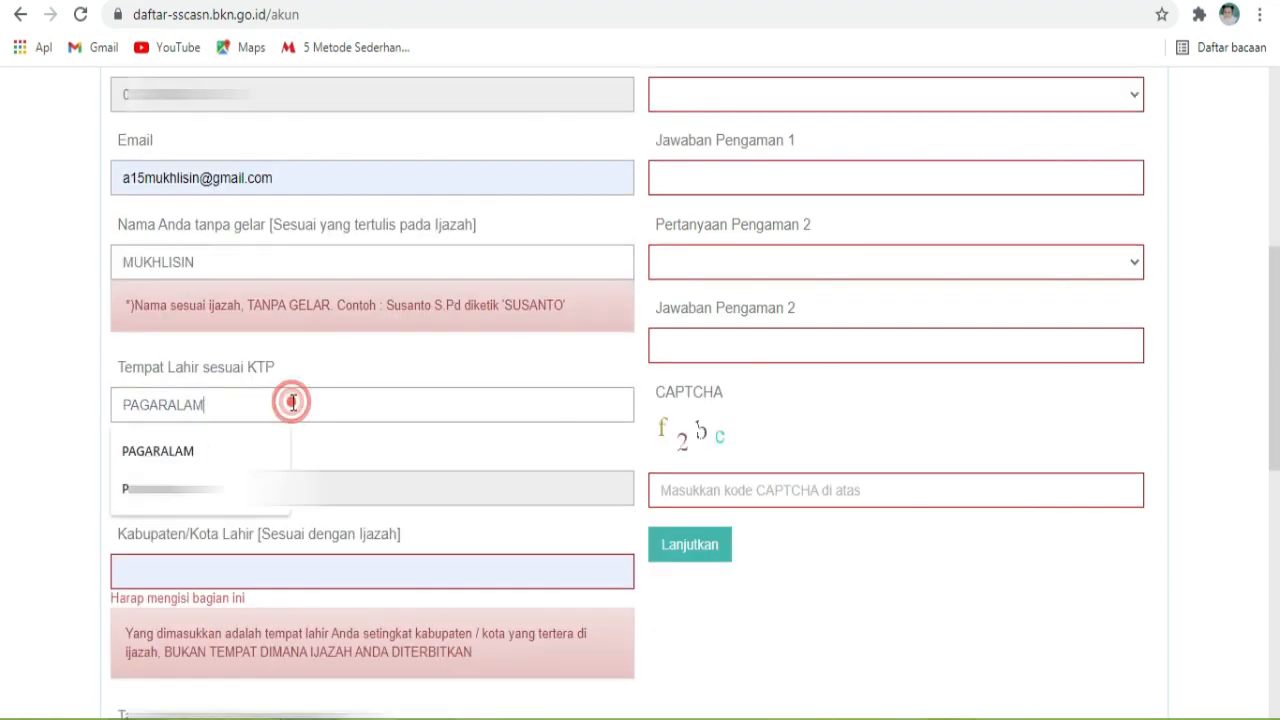
{"action": "left_click", "coordinate": [264, 455]}
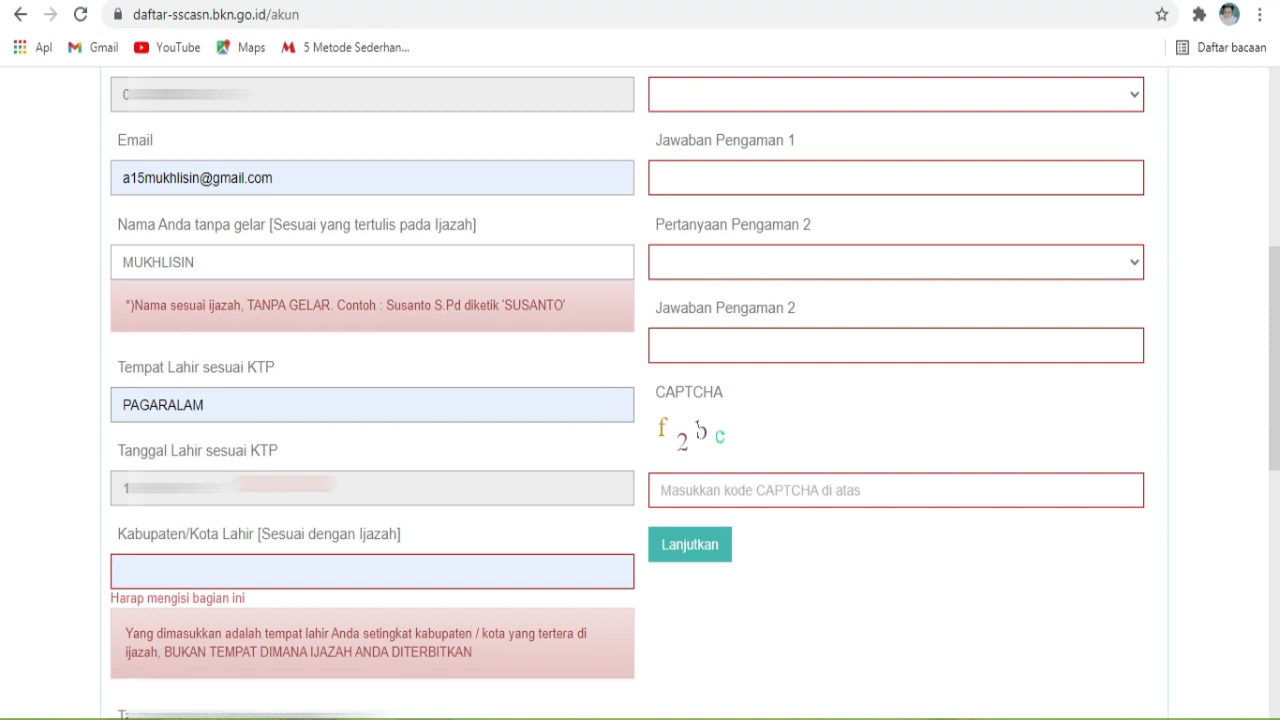
Step: Set Kabupaten/Kota Lahir to PAGAR ALAM (KOTA) from the PAG suggestions
{"action": "scroll", "coordinate": [311, 471], "scroll_direction": "down", "scroll_amount": 1}
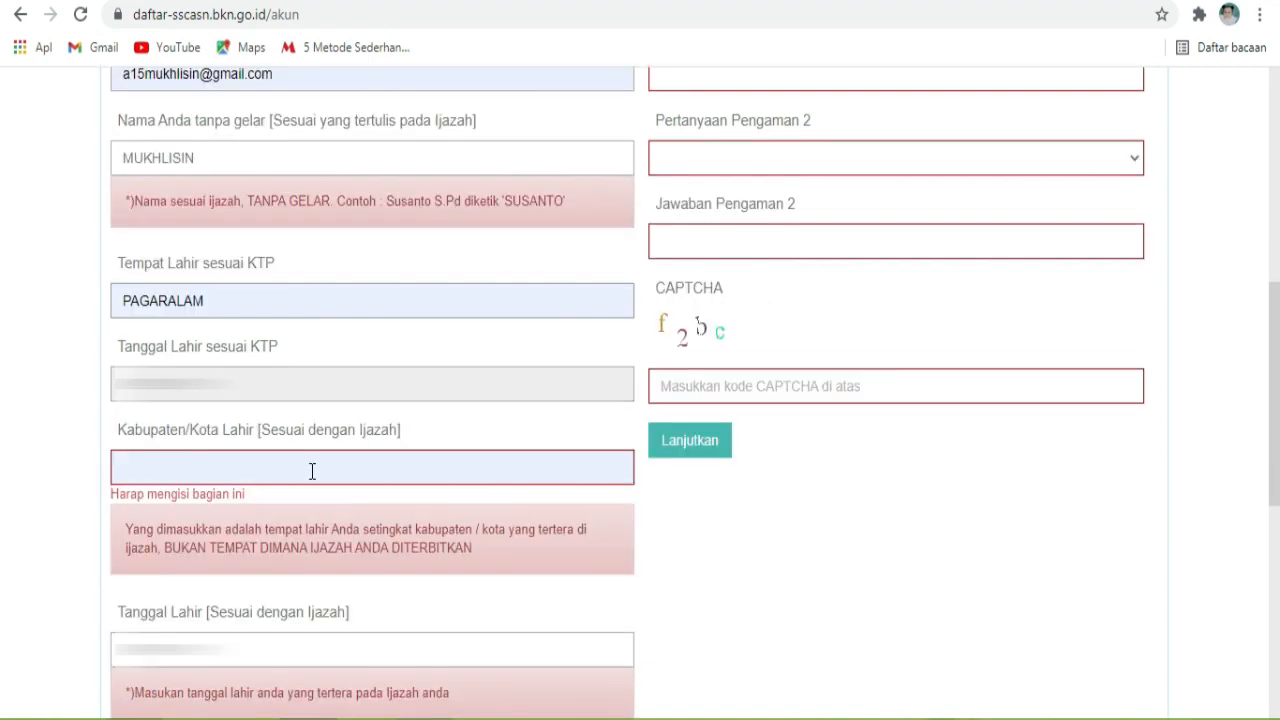
{"action": "left_click", "coordinate": [313, 471]}
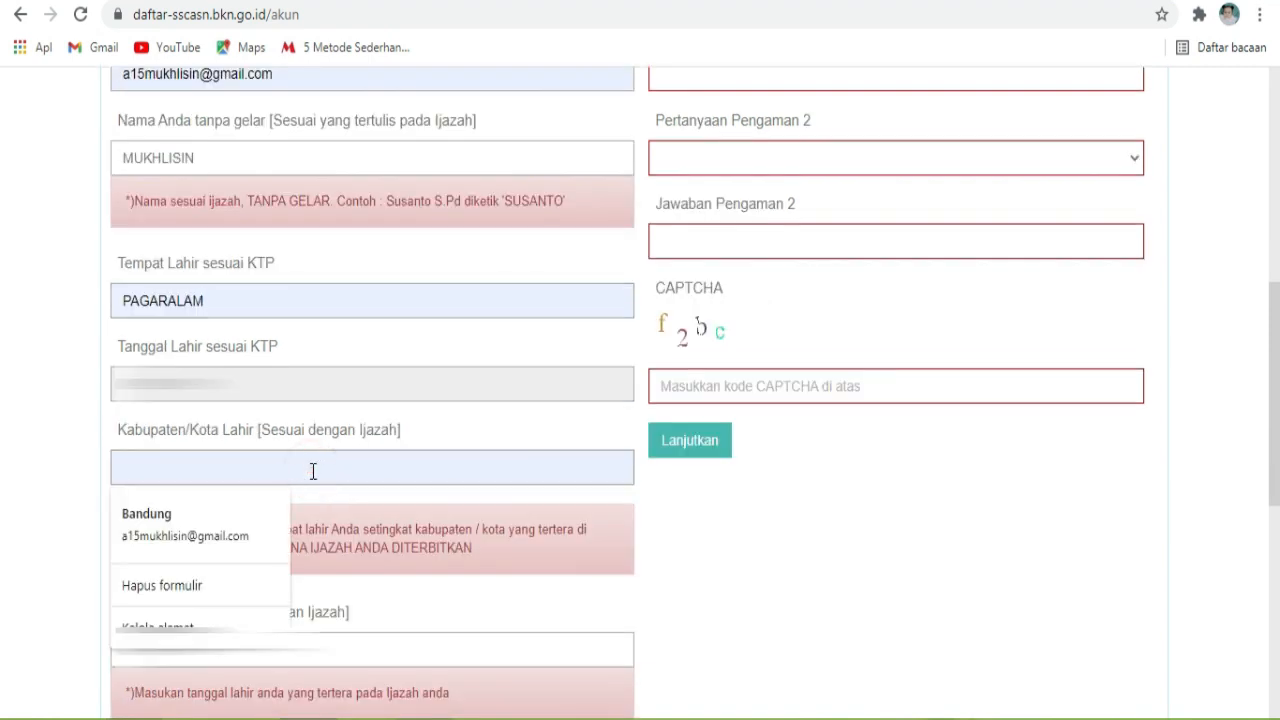
{"action": "type", "text": "P"}
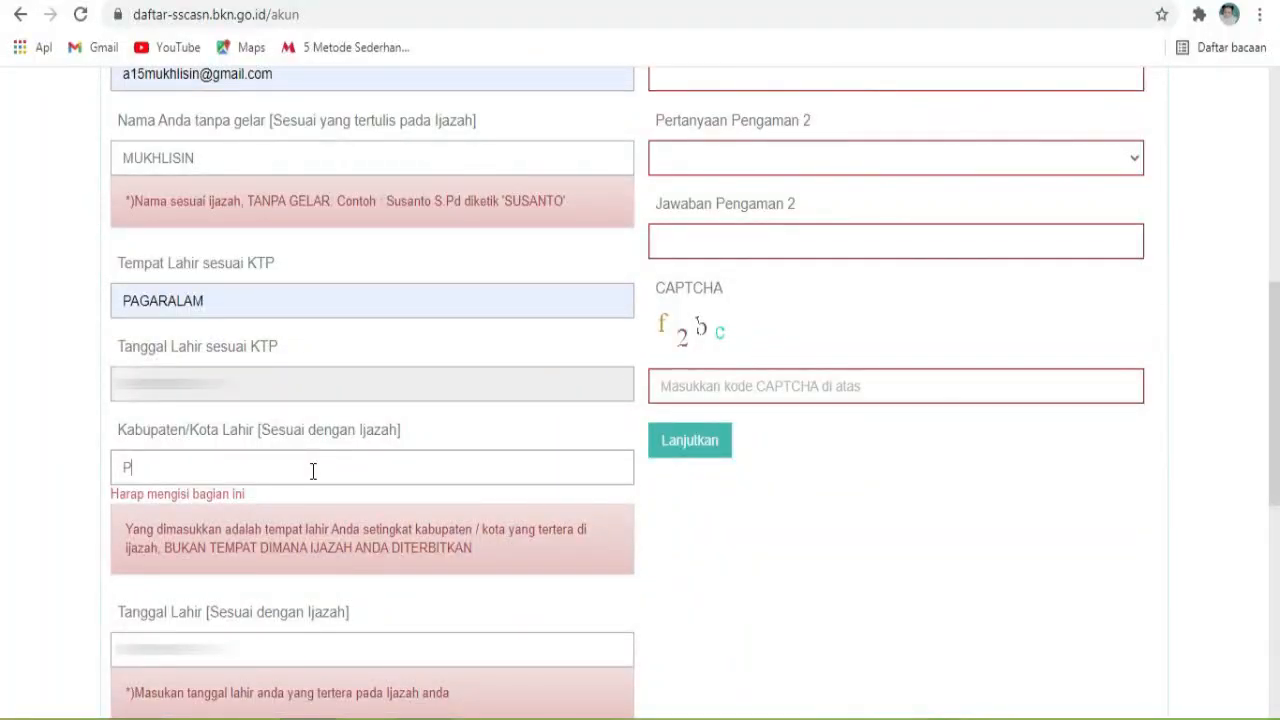
{"action": "type", "text": "AG"}
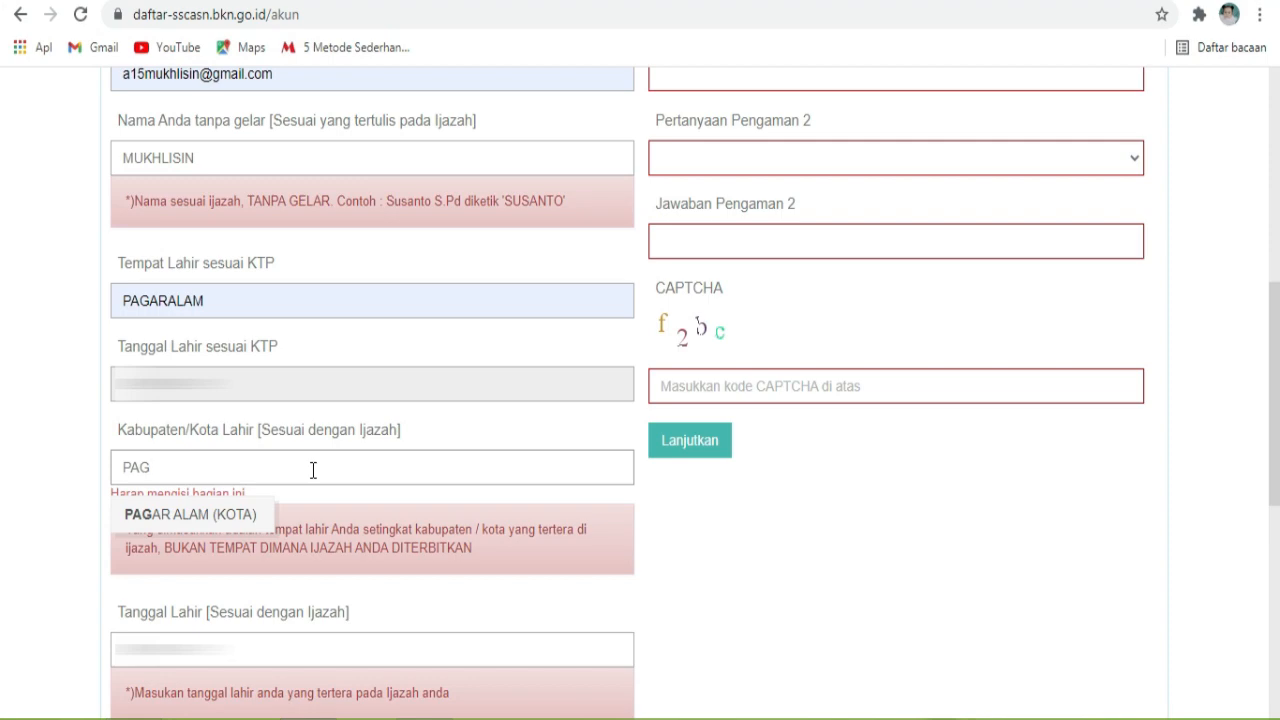
{"action": "left_click", "coordinate": [247, 512]}
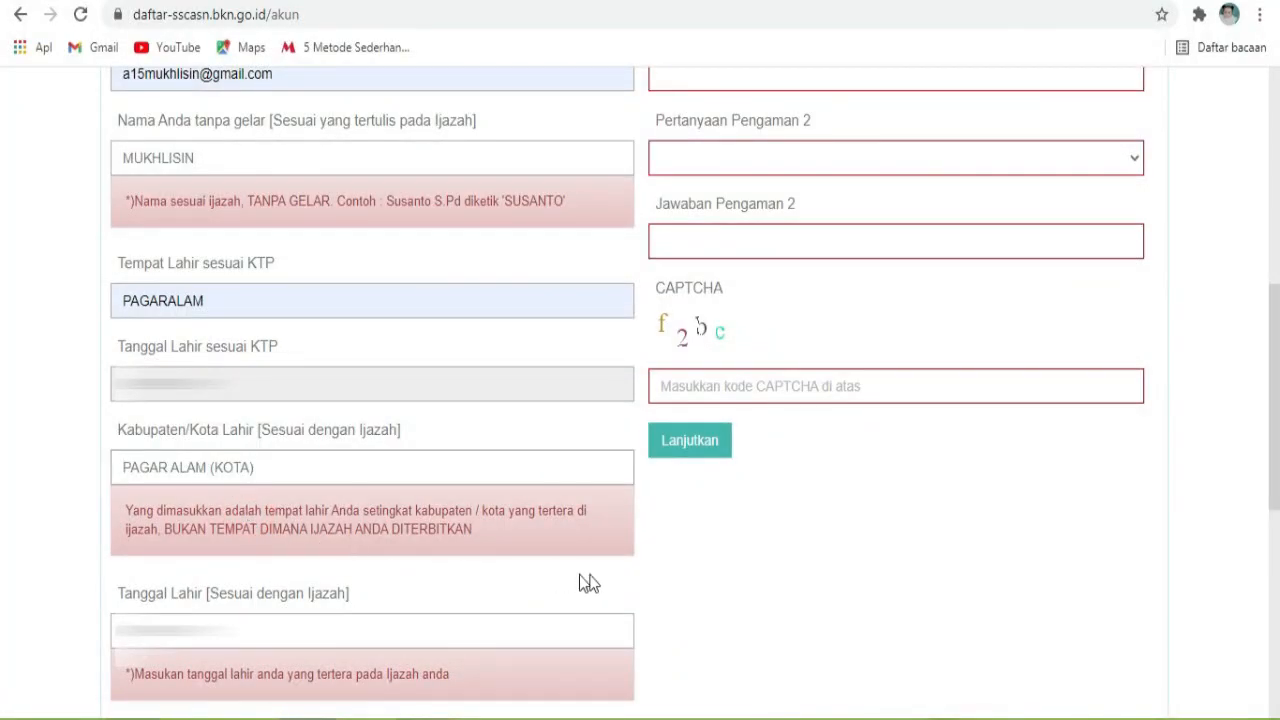
{"action": "scroll", "coordinate": [600, 580], "scroll_direction": "down", "scroll_amount": 2}
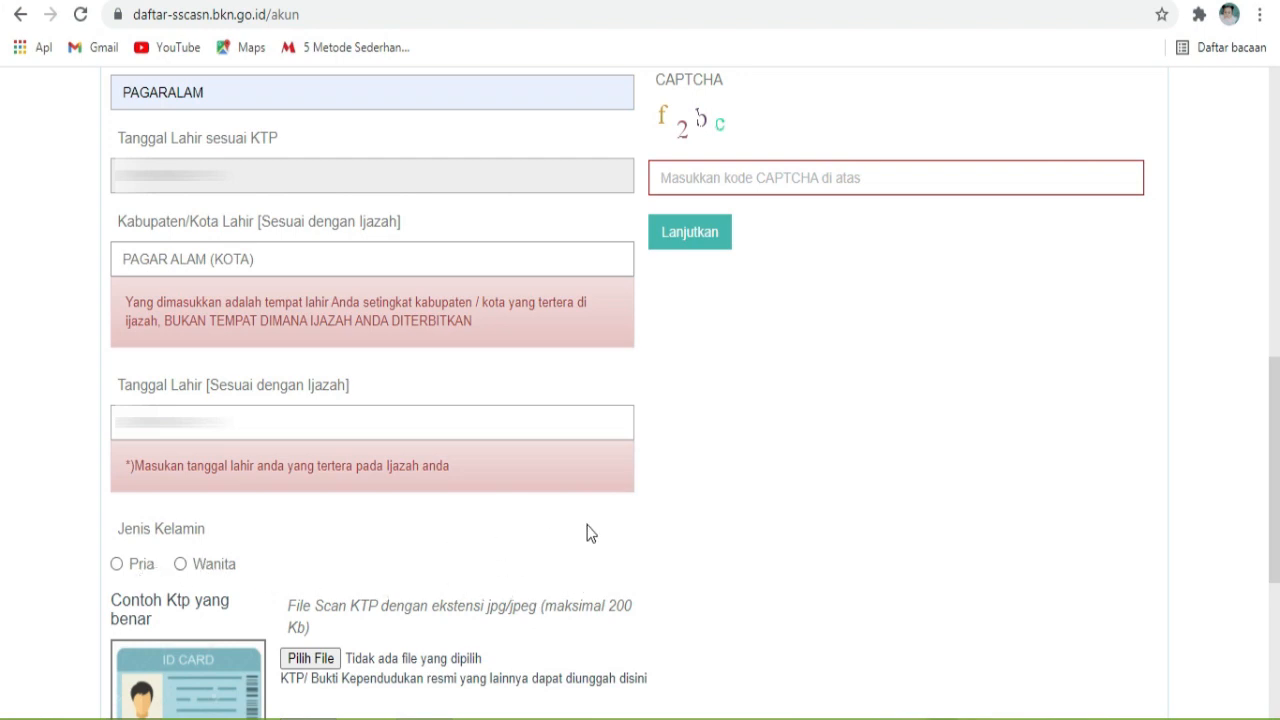
Step: Set gender to Pria and upload the KTP-1 image, dismissing the Unggah KTP Berhasil notice
{"action": "scroll", "coordinate": [590, 533], "scroll_direction": "down", "scroll_amount": 4}
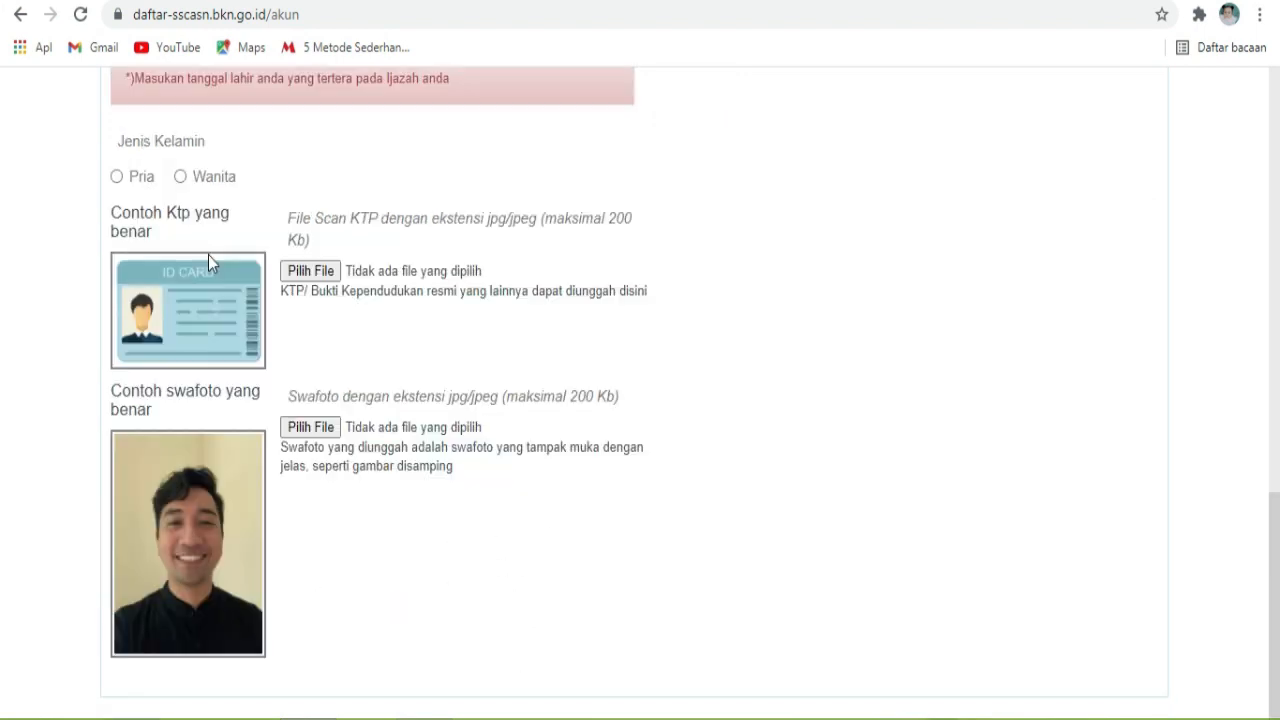
{"action": "left_click", "coordinate": [117, 178]}
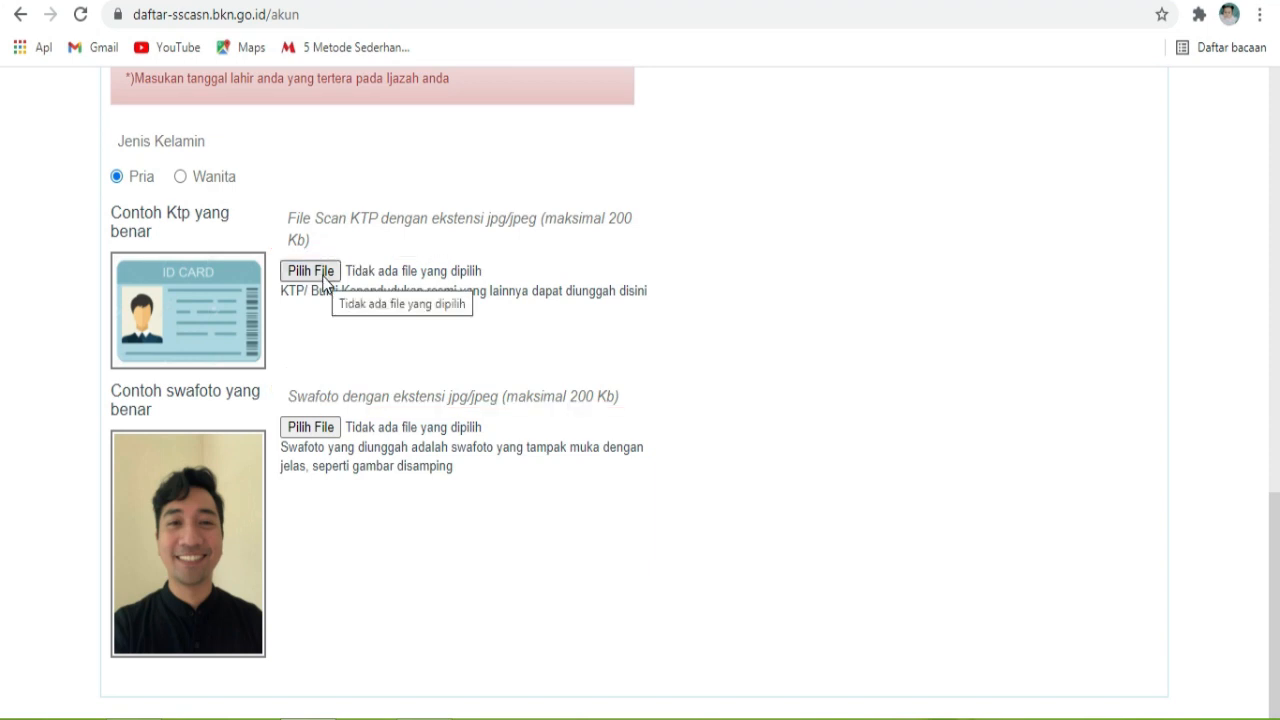
{"action": "left_click", "coordinate": [325, 273]}
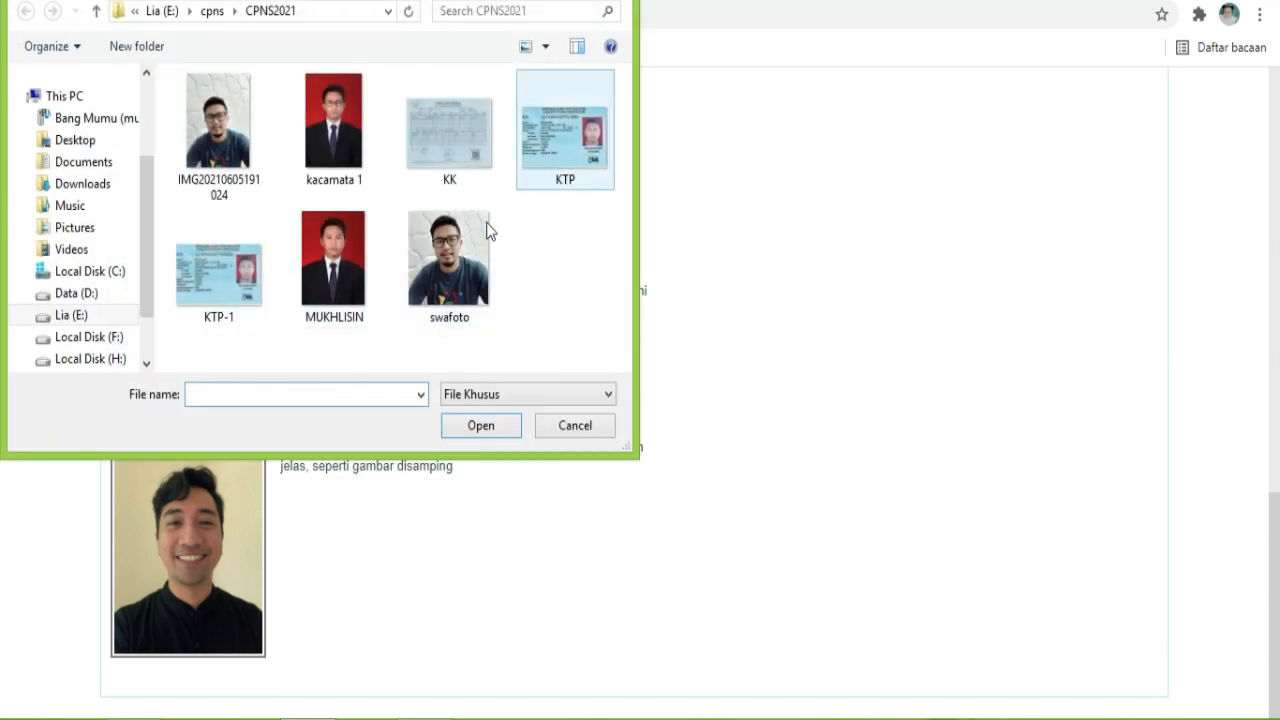
{"action": "left_click", "coordinate": [247, 296]}
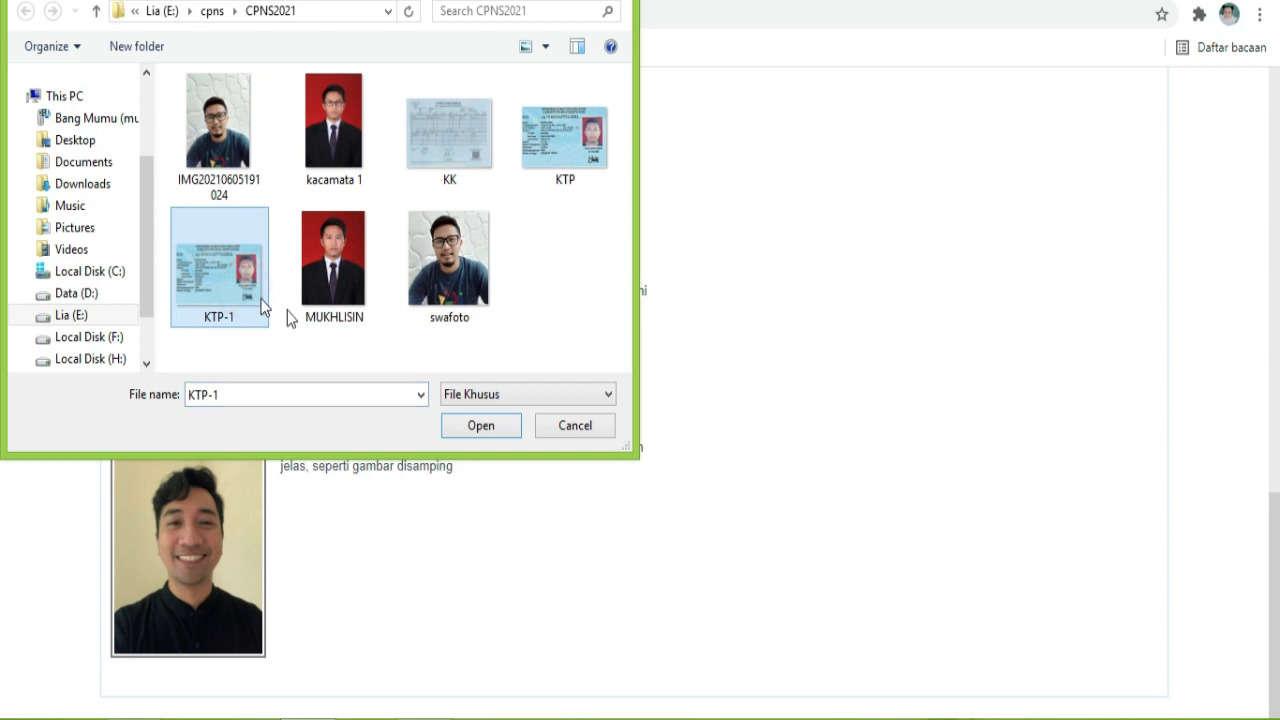
{"action": "left_click", "coordinate": [480, 425]}
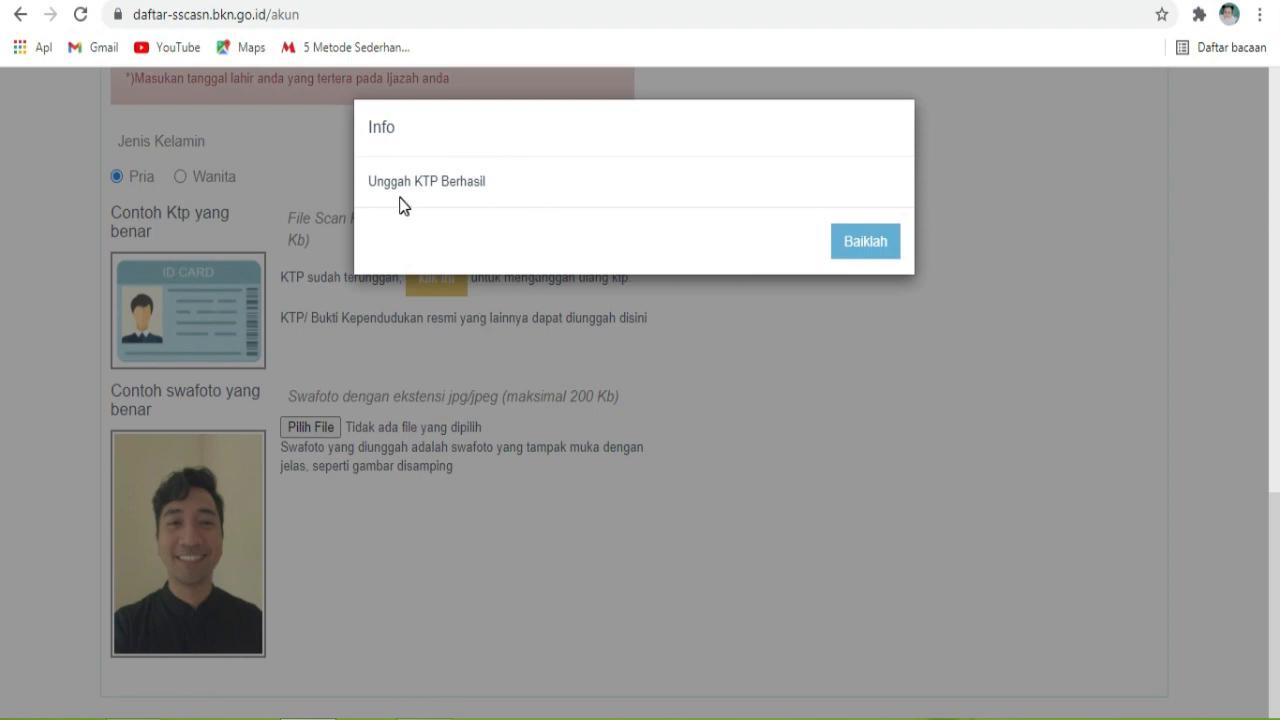
{"action": "left_click_drag", "start_coordinate": [371, 183], "coordinate": [494, 184]}
{"action": "left_click", "coordinate": [856, 247]}
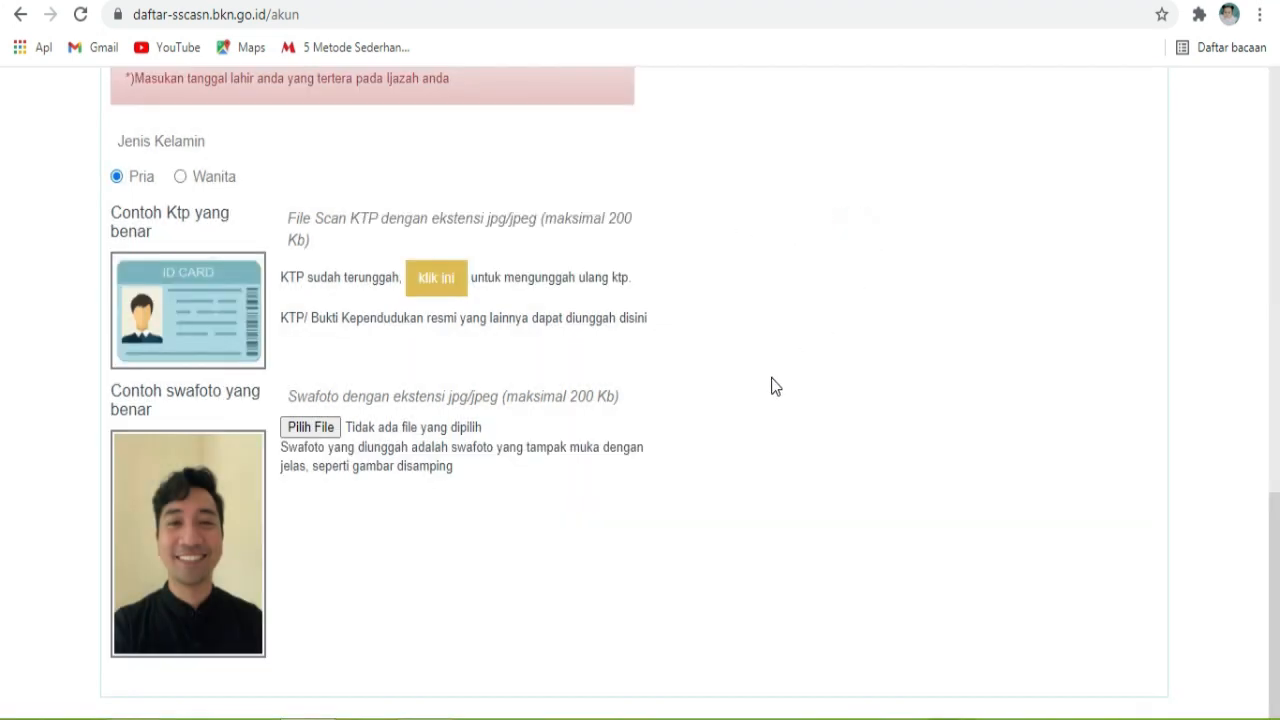
Step: Upload swafoto.jpg as the selfie and dismiss the Unggah Swa Foto Berhasil notice
{"action": "left_click", "coordinate": [314, 431]}
{"action": "left_click", "coordinate": [449, 262]}
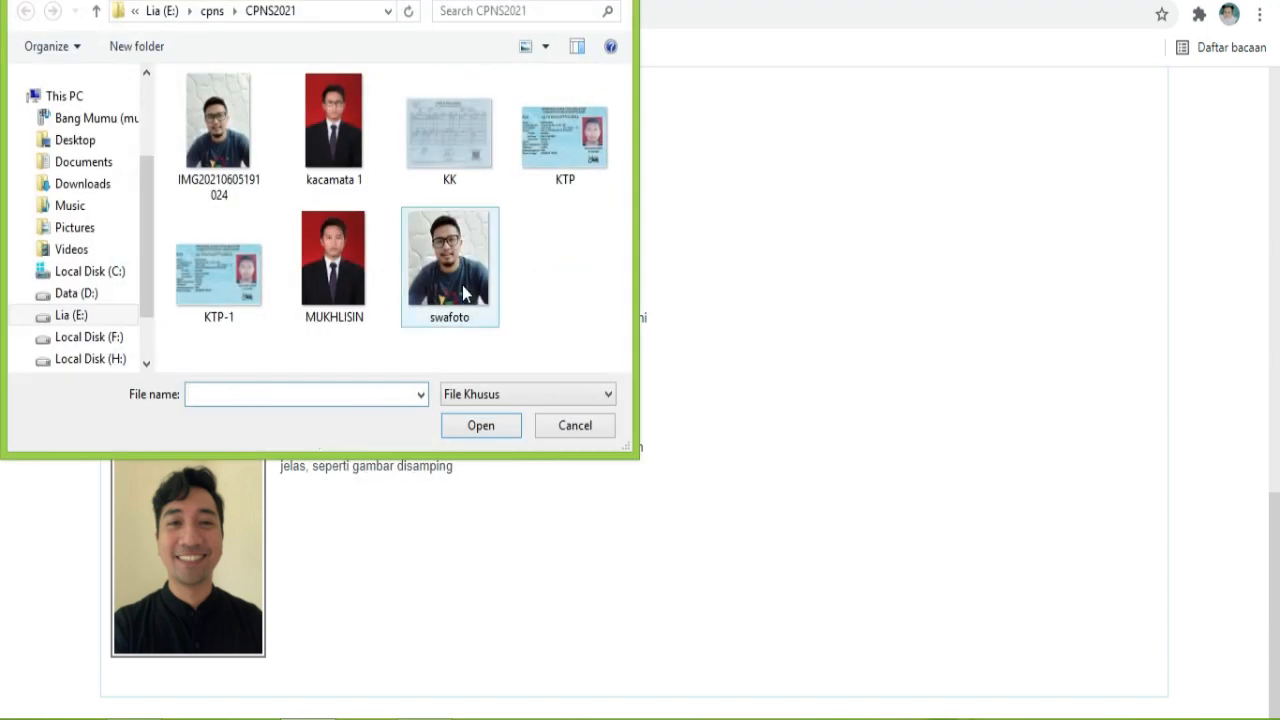
{"action": "left_click", "coordinate": [485, 425]}
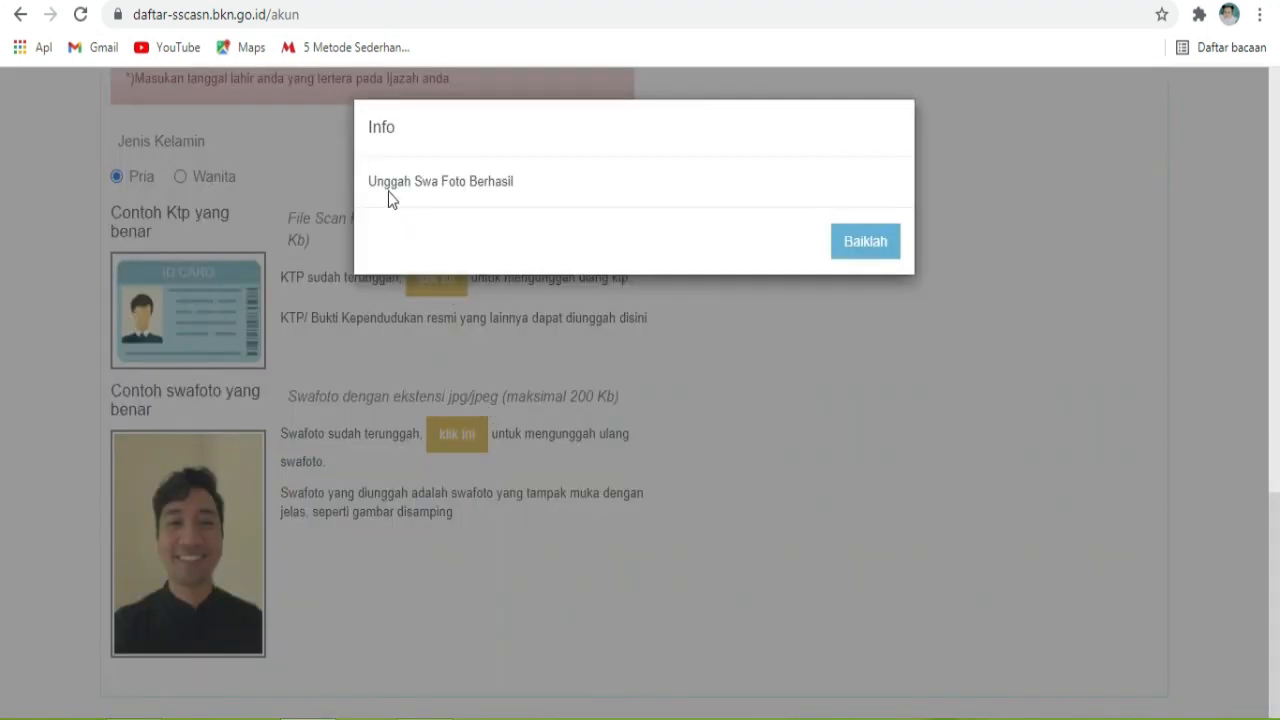
{"action": "left_click_drag", "start_coordinate": [370, 184], "coordinate": [563, 189]}
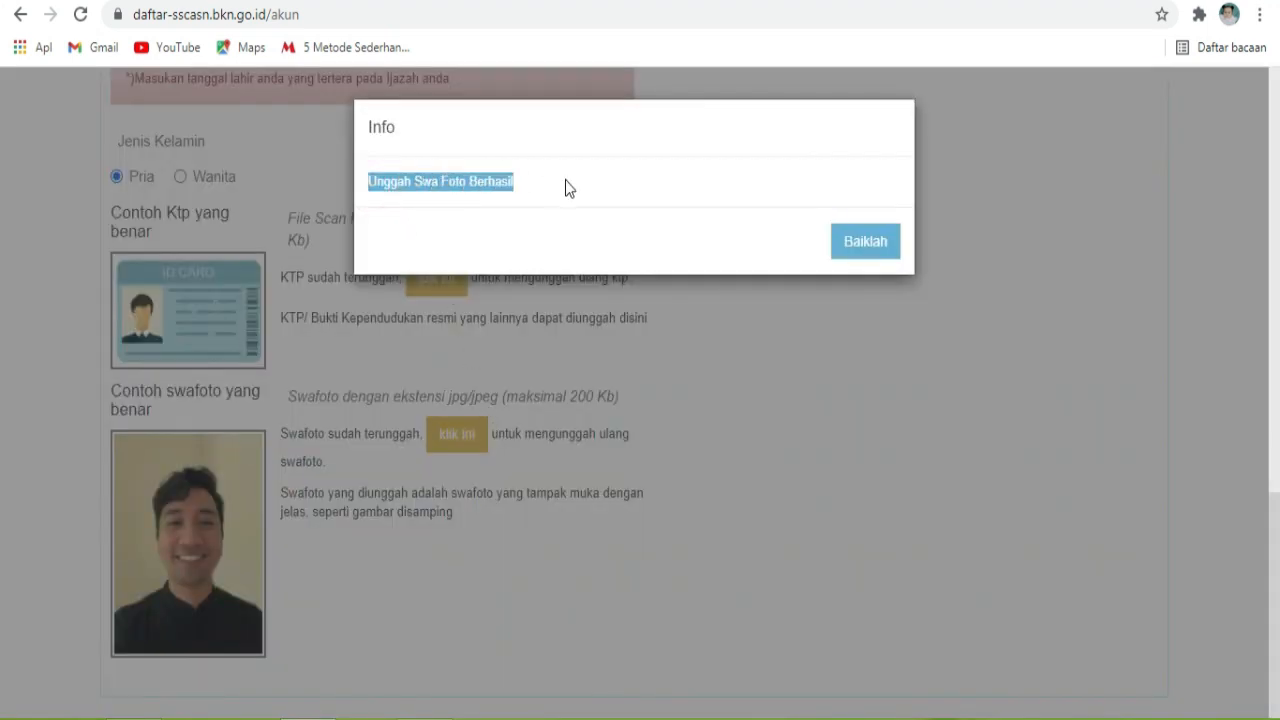
{"action": "left_click", "coordinate": [838, 251]}
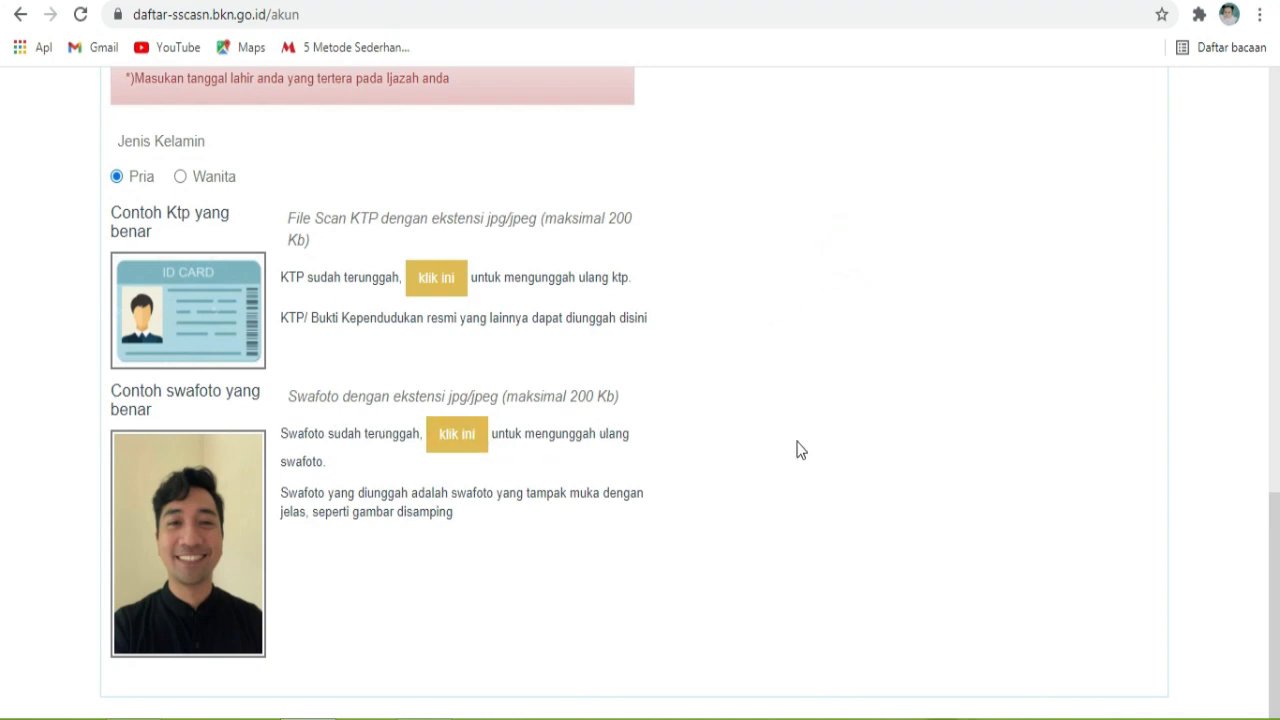
{"action": "left_click", "coordinate": [769, 447]}
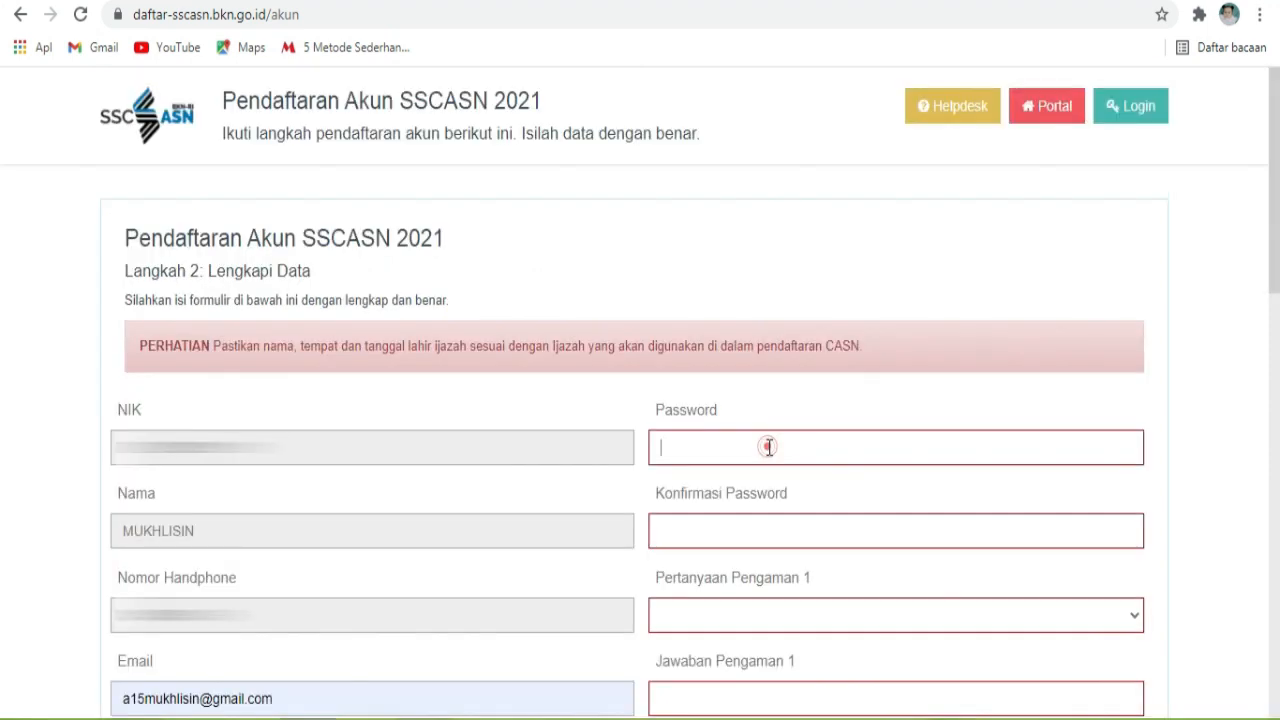
Step: Enter the account password and its confirmation
{"action": "left_click", "coordinate": [769, 447]}
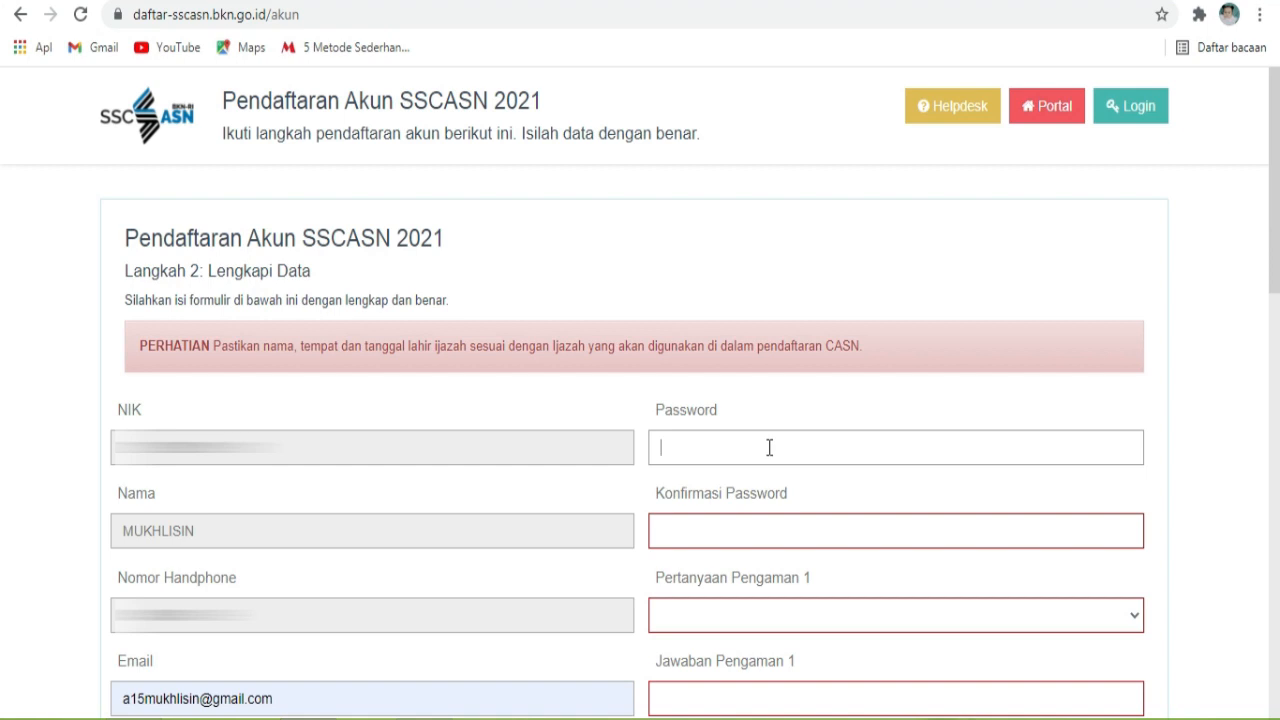
{"action": "type", "text": "••••••••"}
{"action": "left_click", "coordinate": [775, 540]}
{"action": "type", "text": "••••••"}
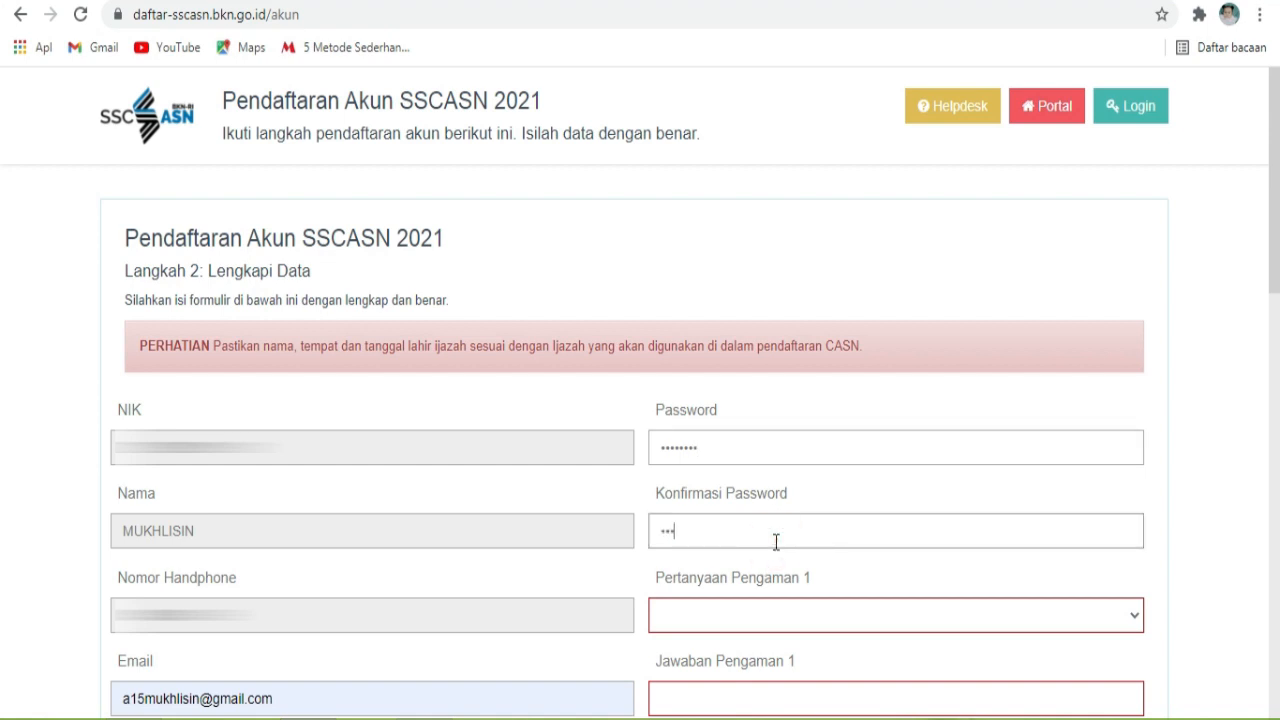
{"action": "type", "text": "••"}
Step: Choose the favourite food and favourite football team security questions and answer them
{"action": "scroll", "coordinate": [775, 541], "scroll_direction": "down", "scroll_amount": 3}
{"action": "left_click", "coordinate": [996, 305]}
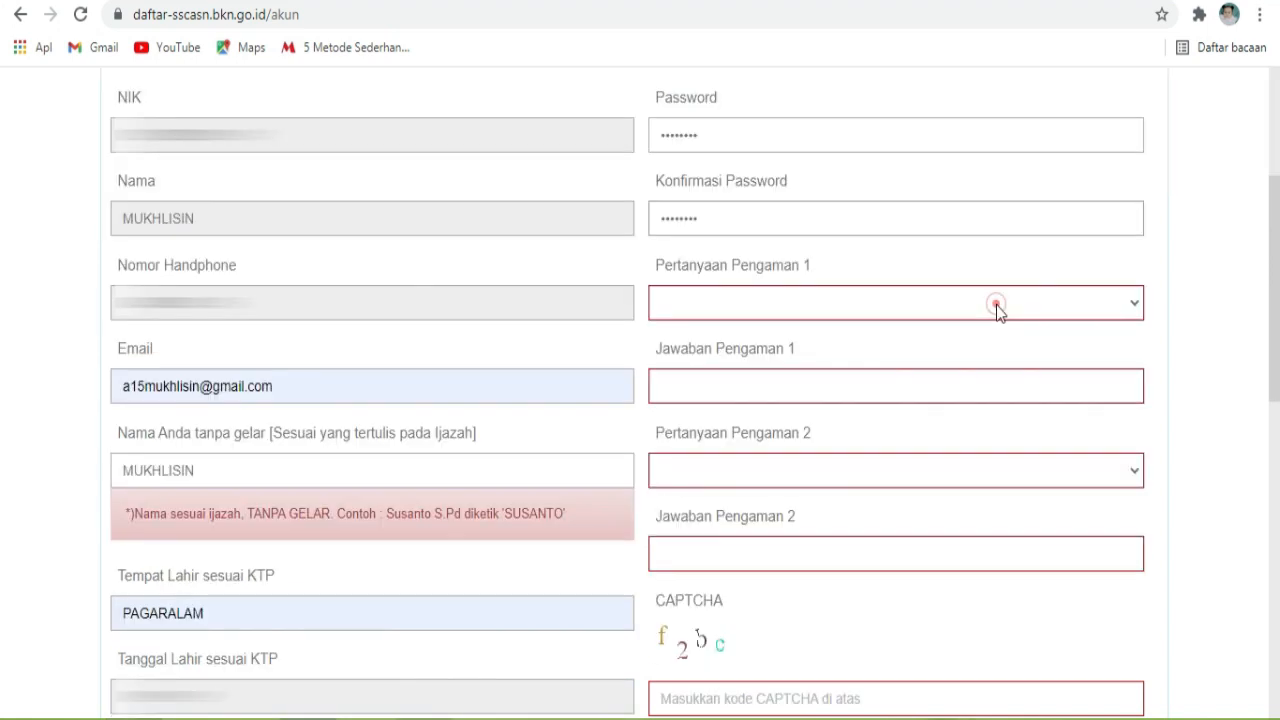
{"action": "left_click", "coordinate": [996, 305]}
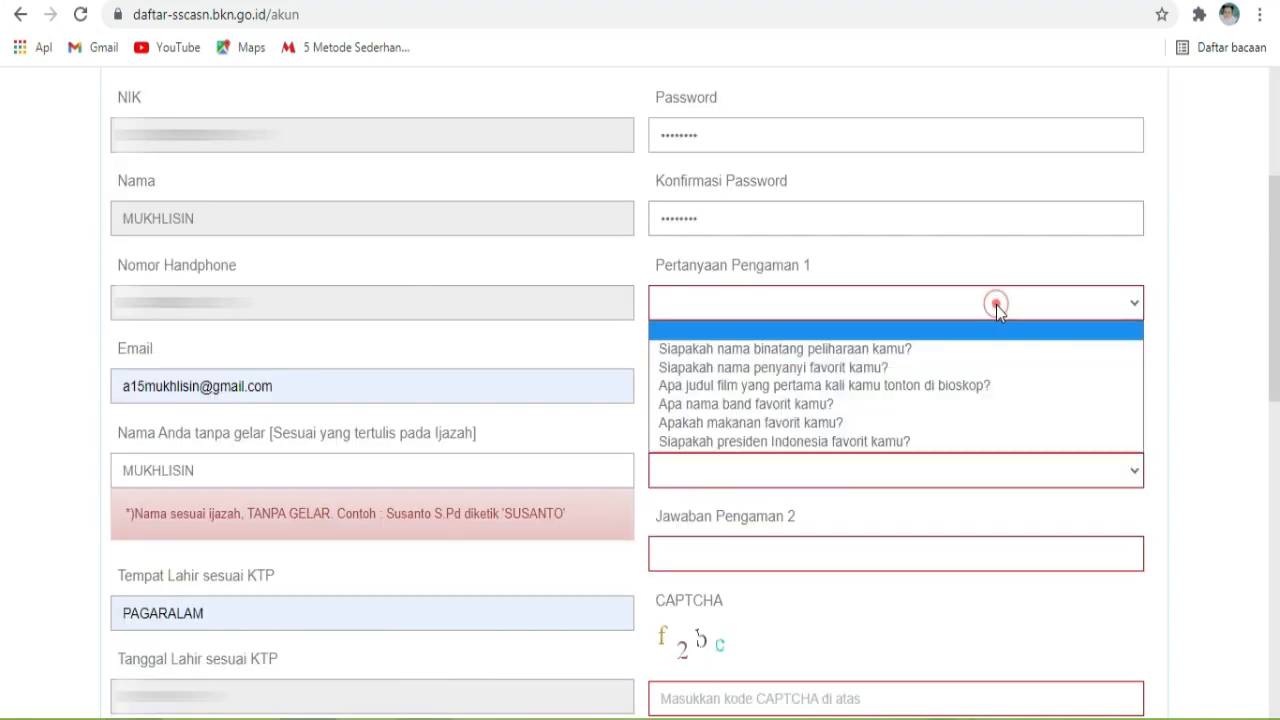
{"action": "left_click", "coordinate": [826, 422]}
{"action": "left_click", "coordinate": [827, 385]}
{"action": "type", "text": "[blurred]"}
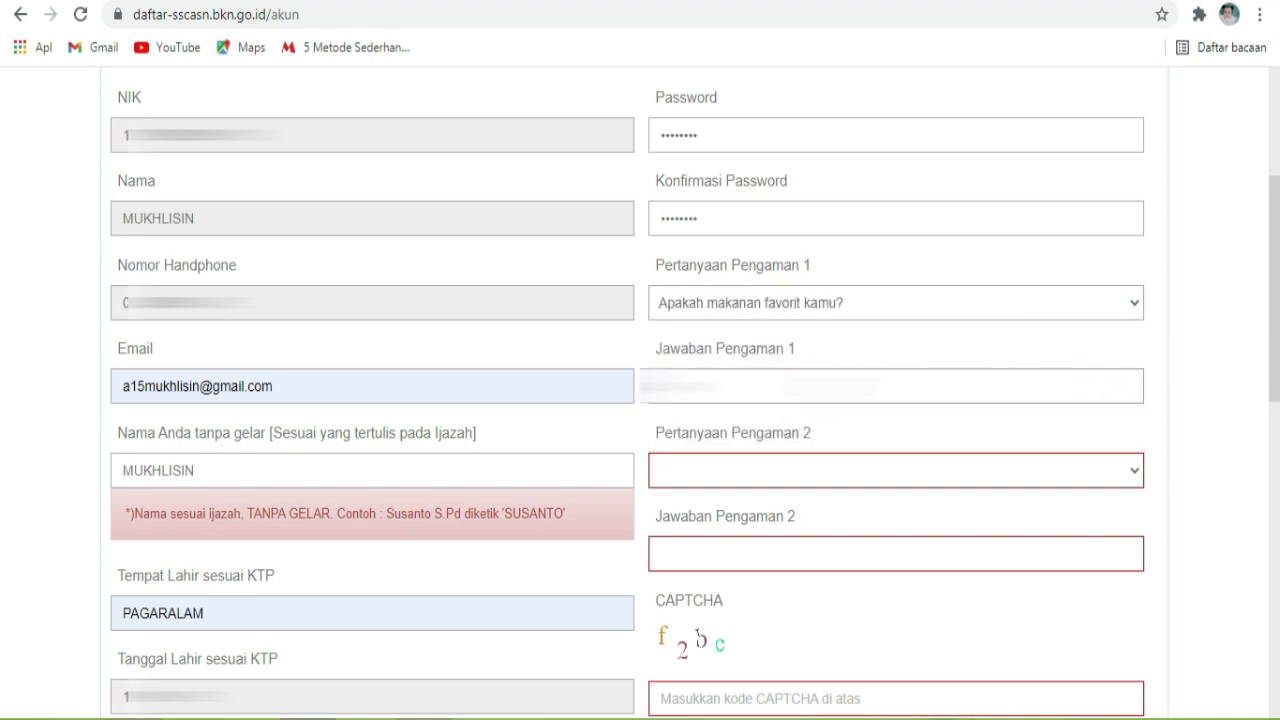
{"action": "left_click", "coordinate": [831, 468]}
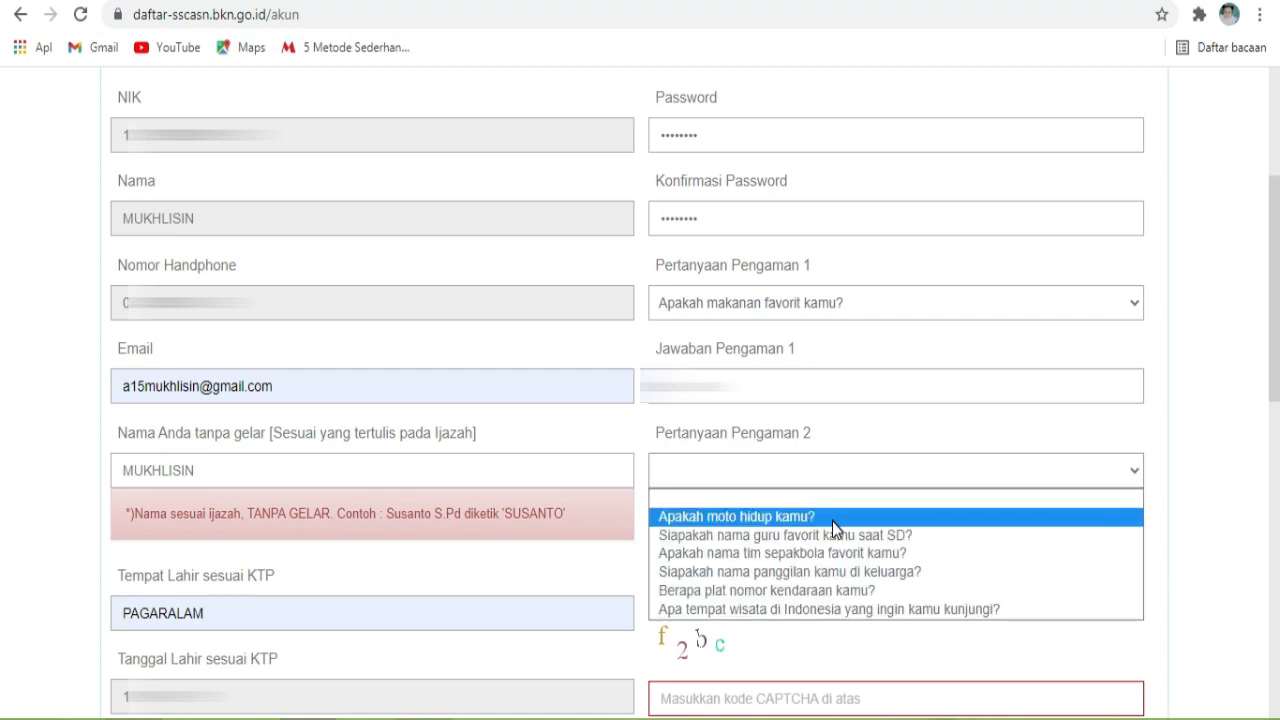
{"action": "left_click", "coordinate": [836, 553]}
{"action": "left_click", "coordinate": [836, 546]}
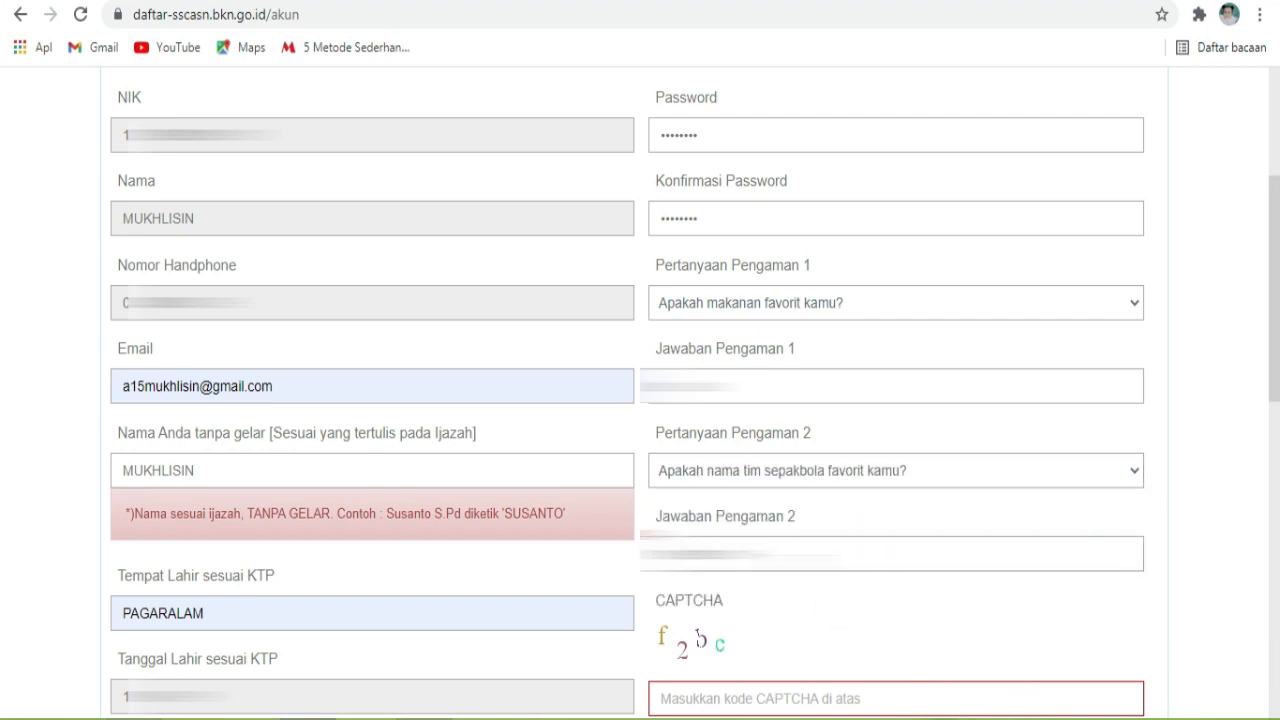
Step: Enter the CAPTCHA code and submit the data form for review
{"action": "scroll", "coordinate": [779, 490], "scroll_direction": "down", "scroll_amount": 2}
{"action": "left_click", "coordinate": [779, 490]}
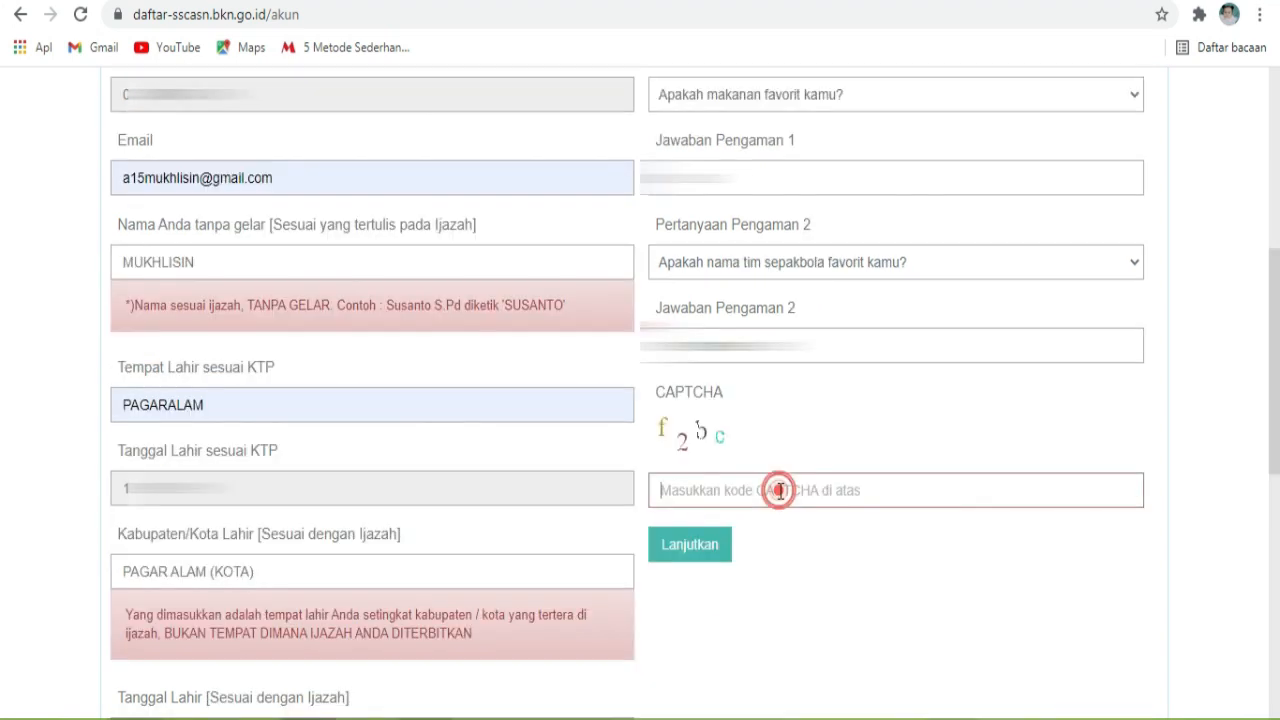
{"action": "type", "text": "f2bc"}
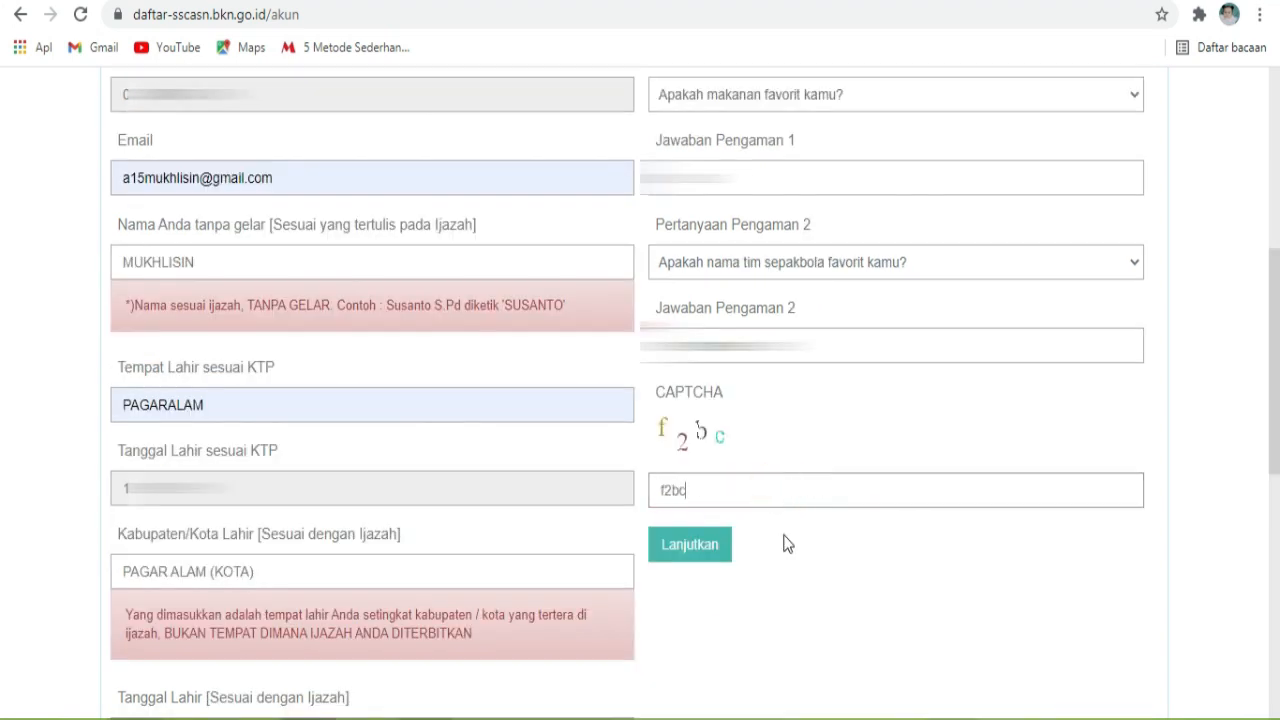
{"action": "scroll", "coordinate": [787, 543], "scroll_direction": "down", "scroll_amount": 2}
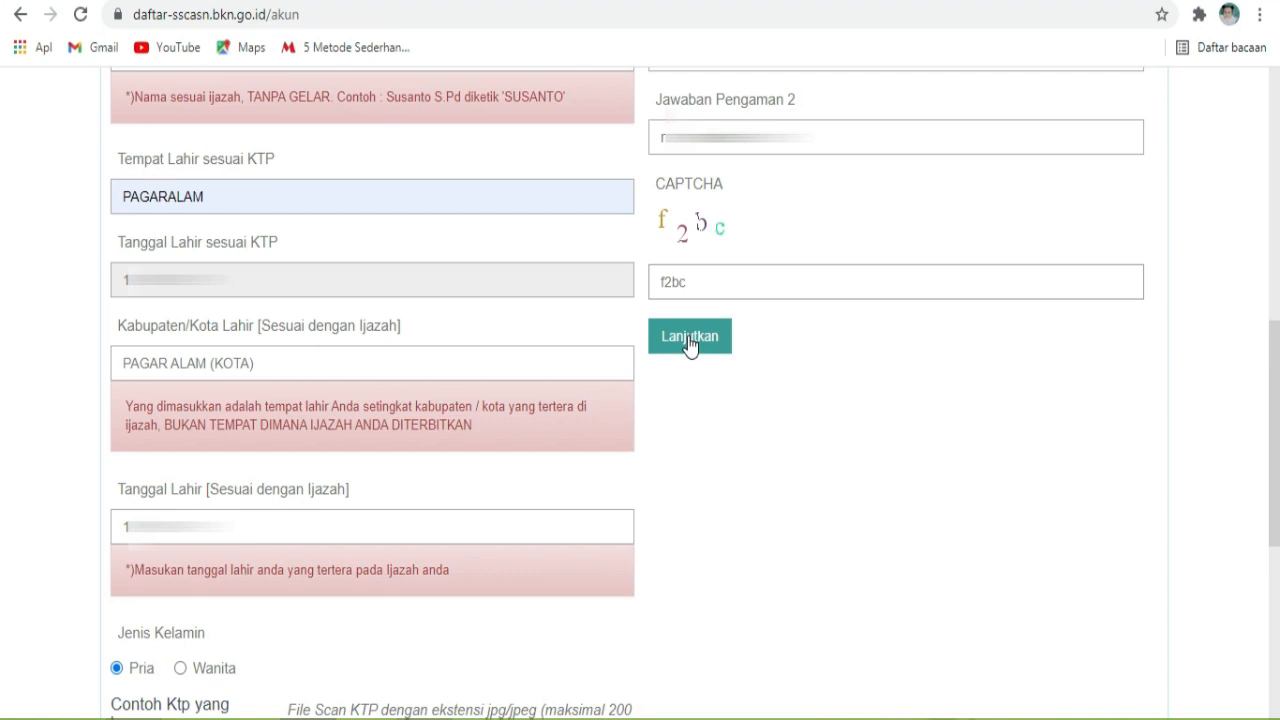
{"action": "left_click", "coordinate": [689, 340]}
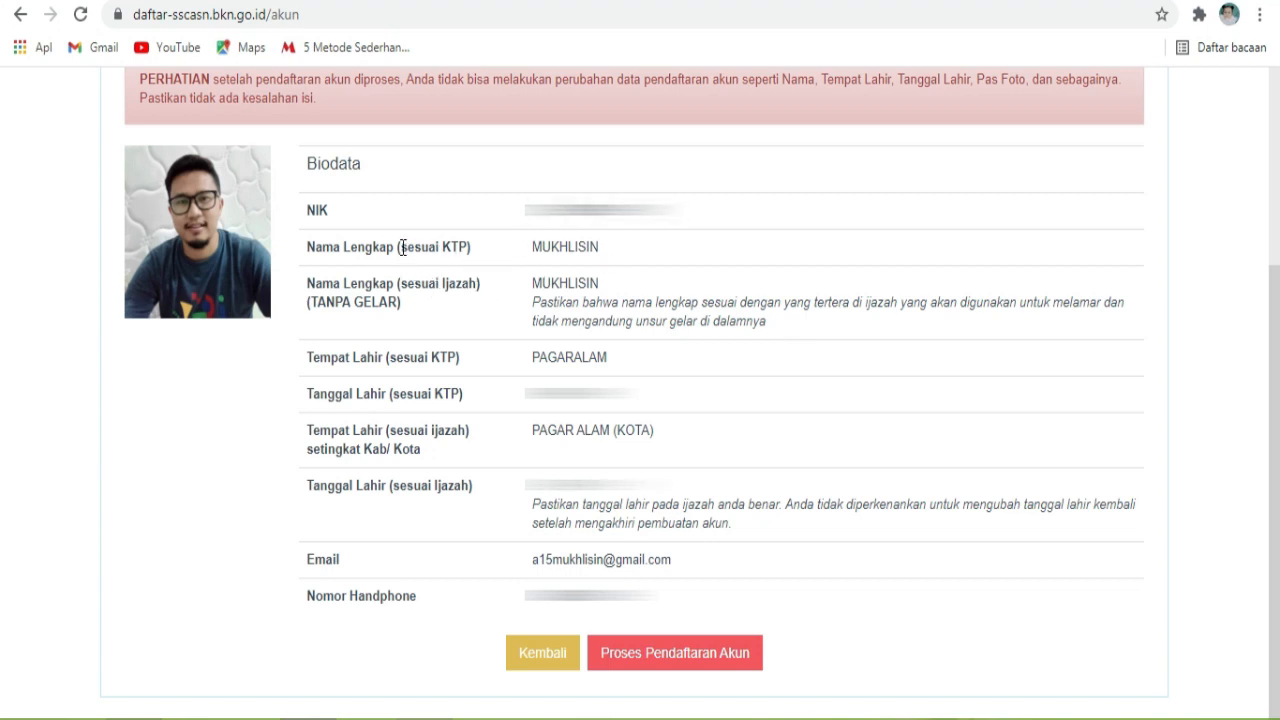
Step: Highlight the sesuai KTP and sesuai Ijazah notes for name, birthplace and birth date
{"action": "left_click_drag", "start_coordinate": [402, 247], "coordinate": [468, 250]}
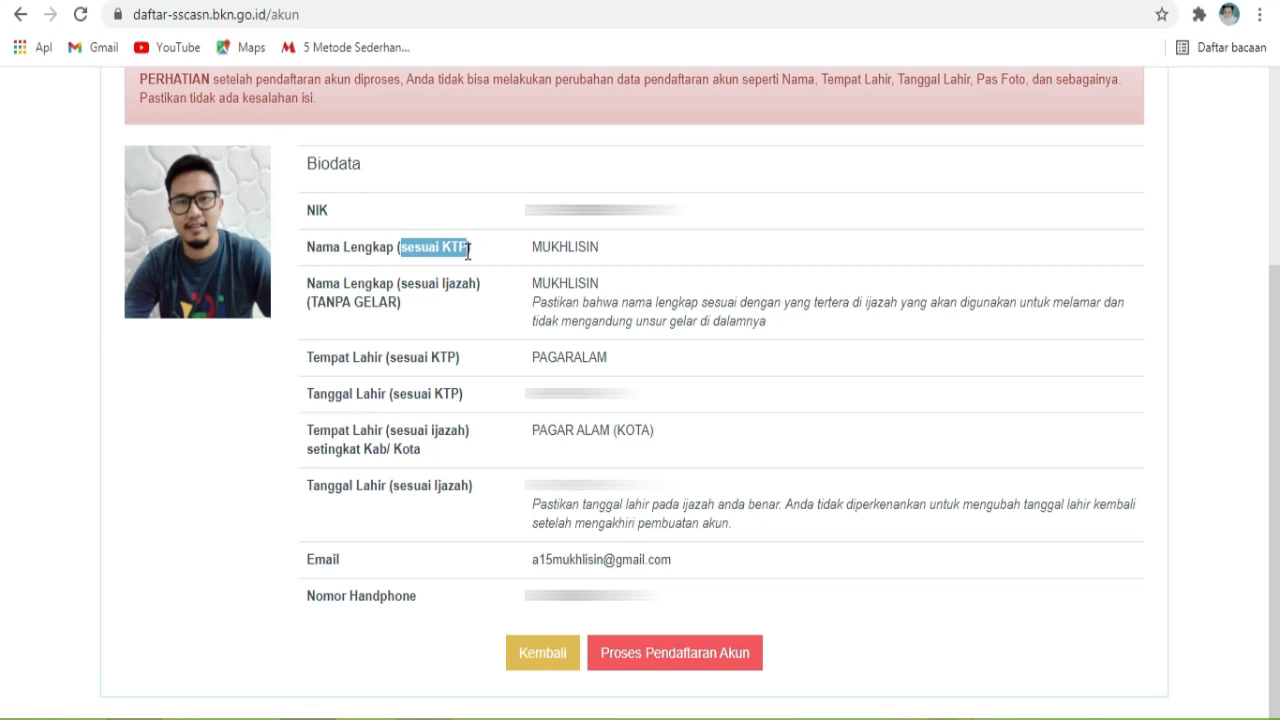
{"action": "left_click_drag", "start_coordinate": [401, 283], "coordinate": [476, 284]}
{"action": "left_click_drag", "start_coordinate": [388, 357], "coordinate": [457, 365]}
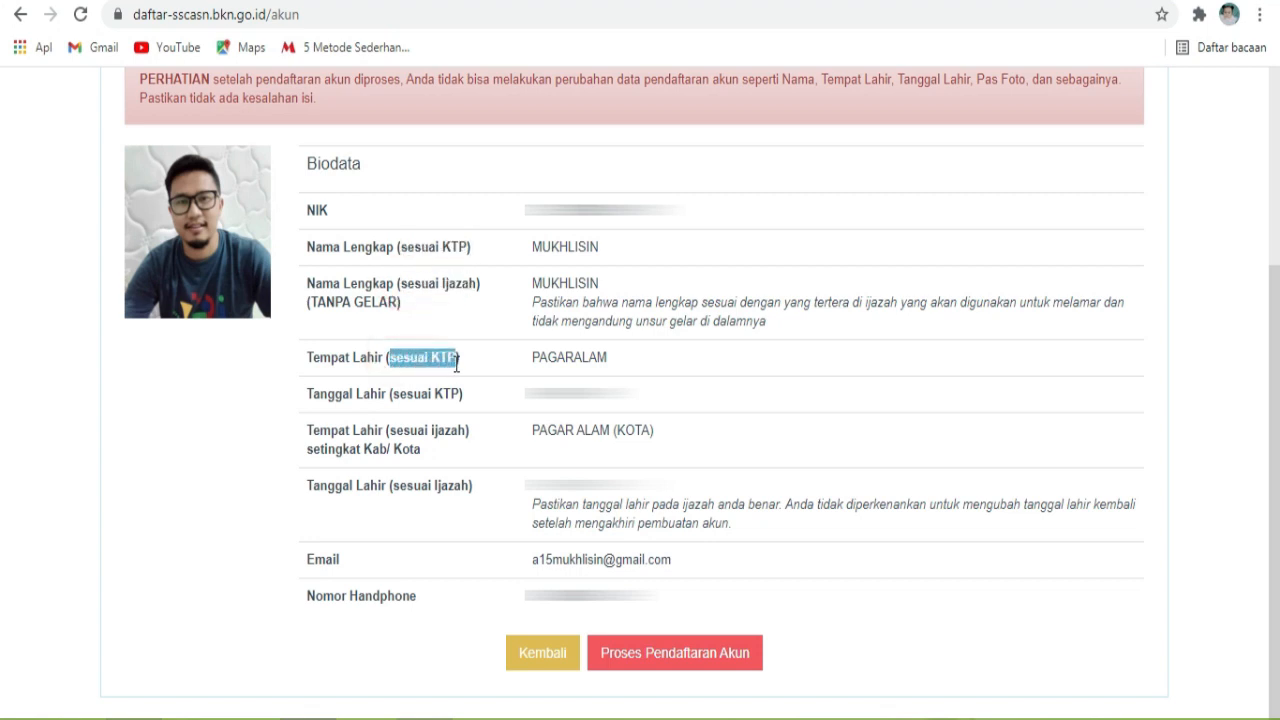
{"action": "left_click_drag", "start_coordinate": [392, 394], "coordinate": [462, 400]}
{"action": "left_click_drag", "start_coordinate": [395, 432], "coordinate": [459, 431]}
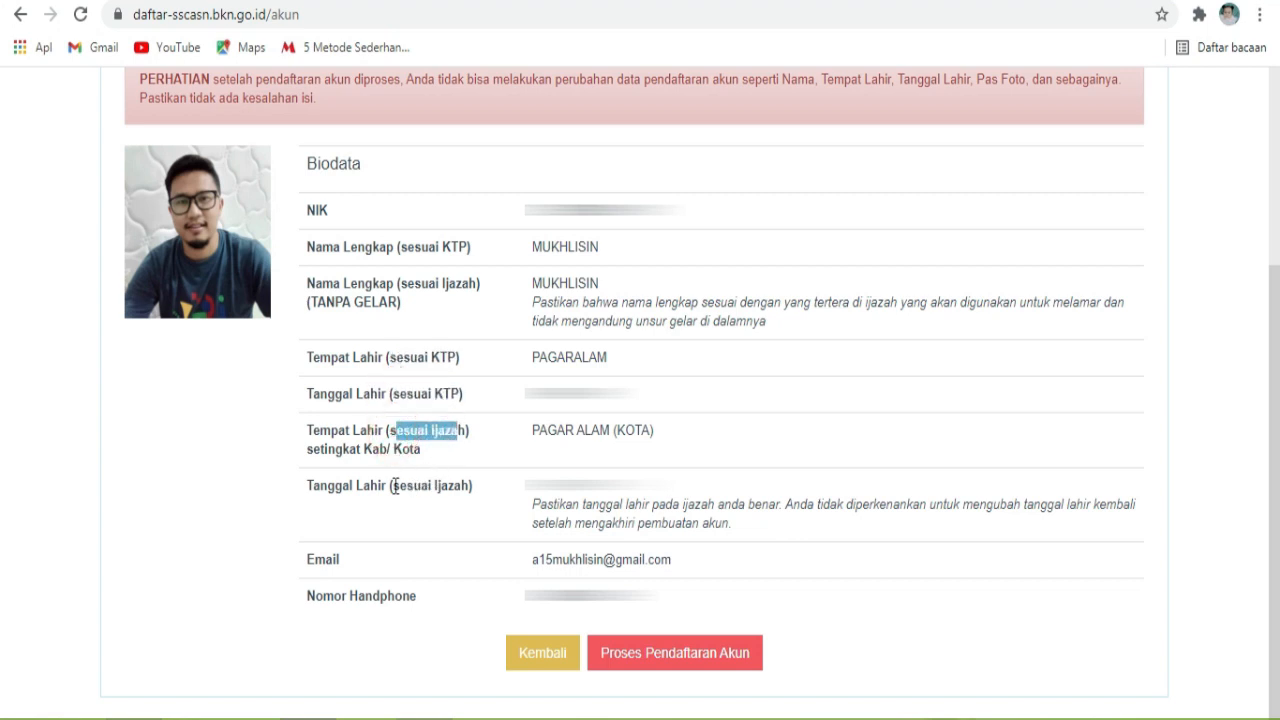
{"action": "left_click_drag", "start_coordinate": [394, 486], "coordinate": [466, 490]}
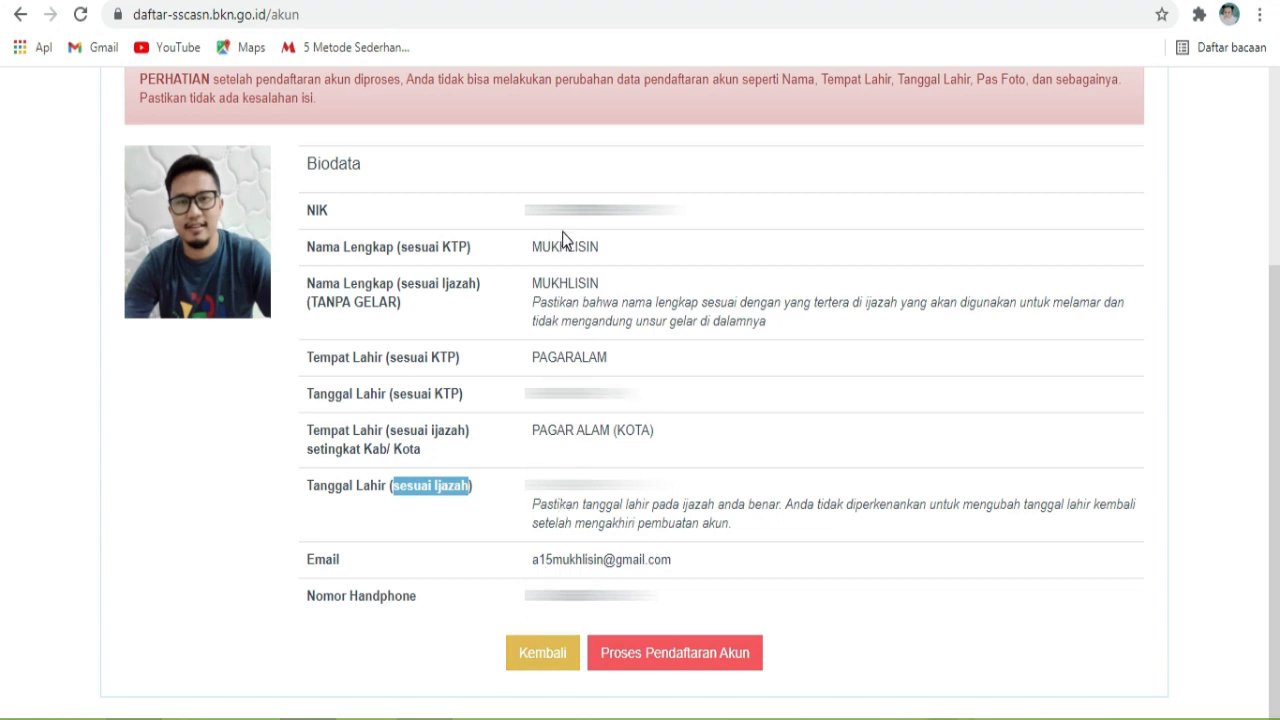
Step: Process the account registration and answer Iya in the Konfirmasi dialog
{"action": "left_click", "coordinate": [695, 655]}
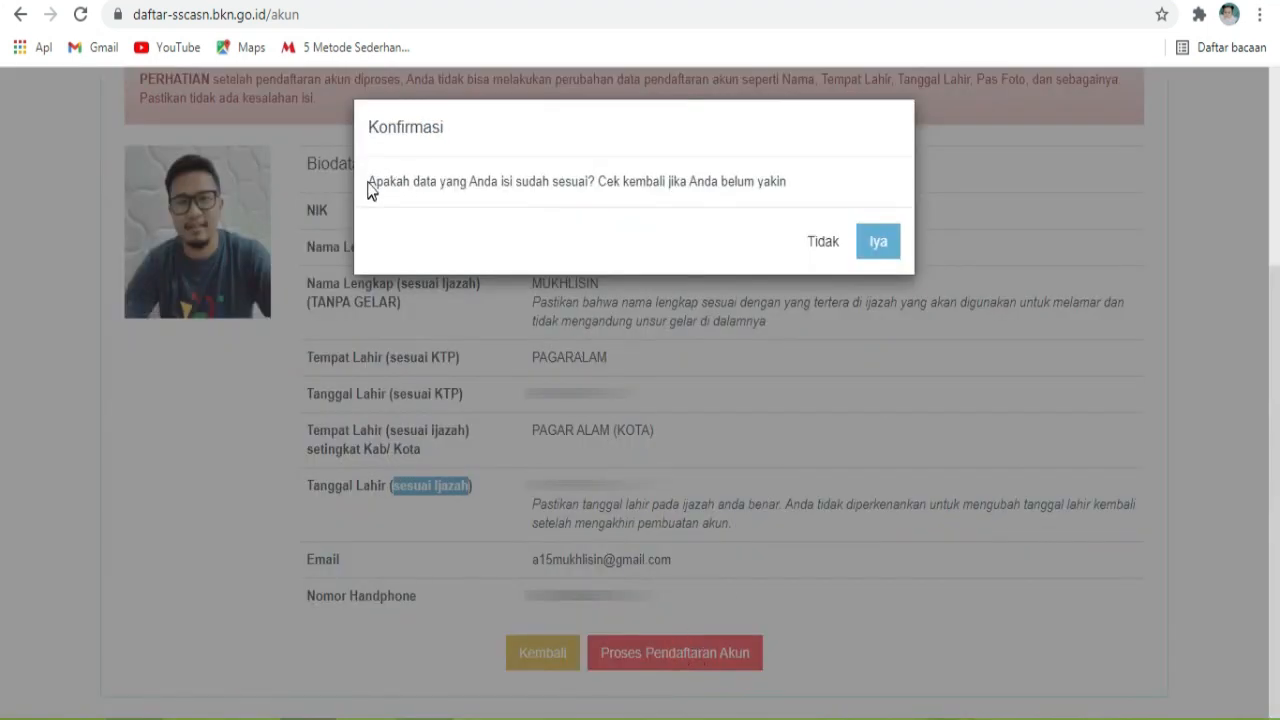
{"action": "left_click_drag", "start_coordinate": [369, 181], "coordinate": [804, 190]}
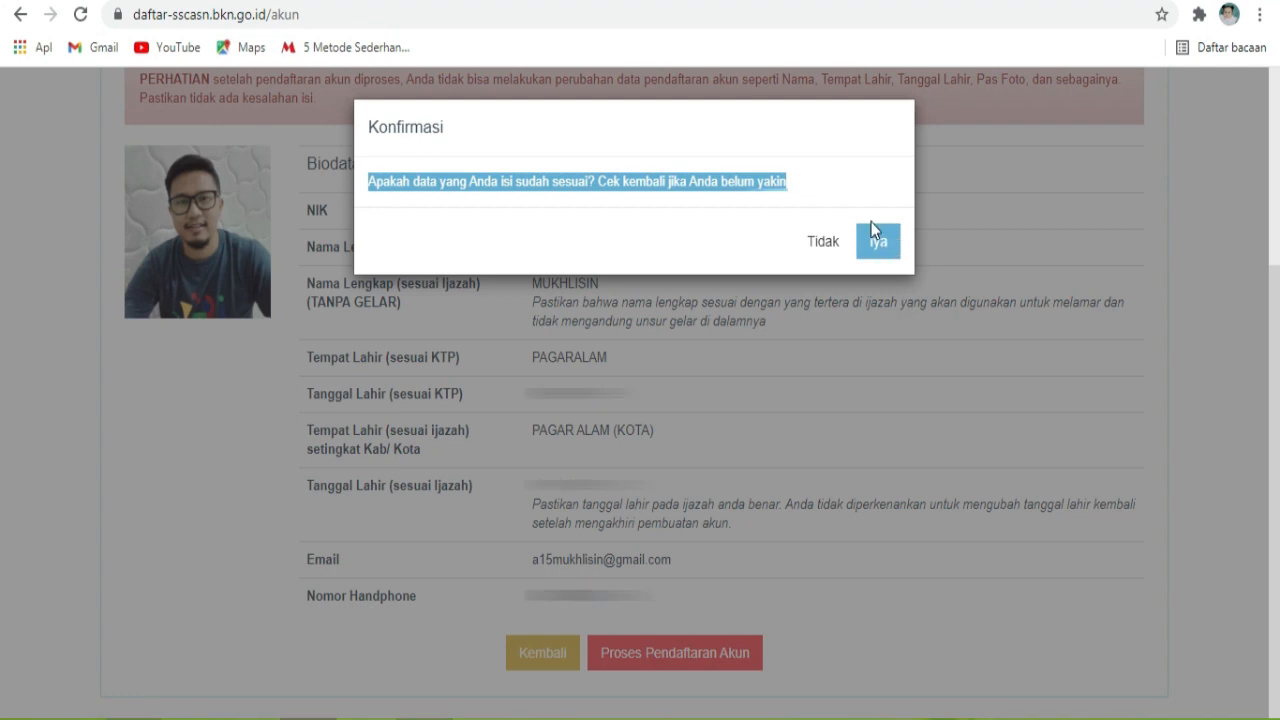
{"action": "left_click", "coordinate": [884, 252]}
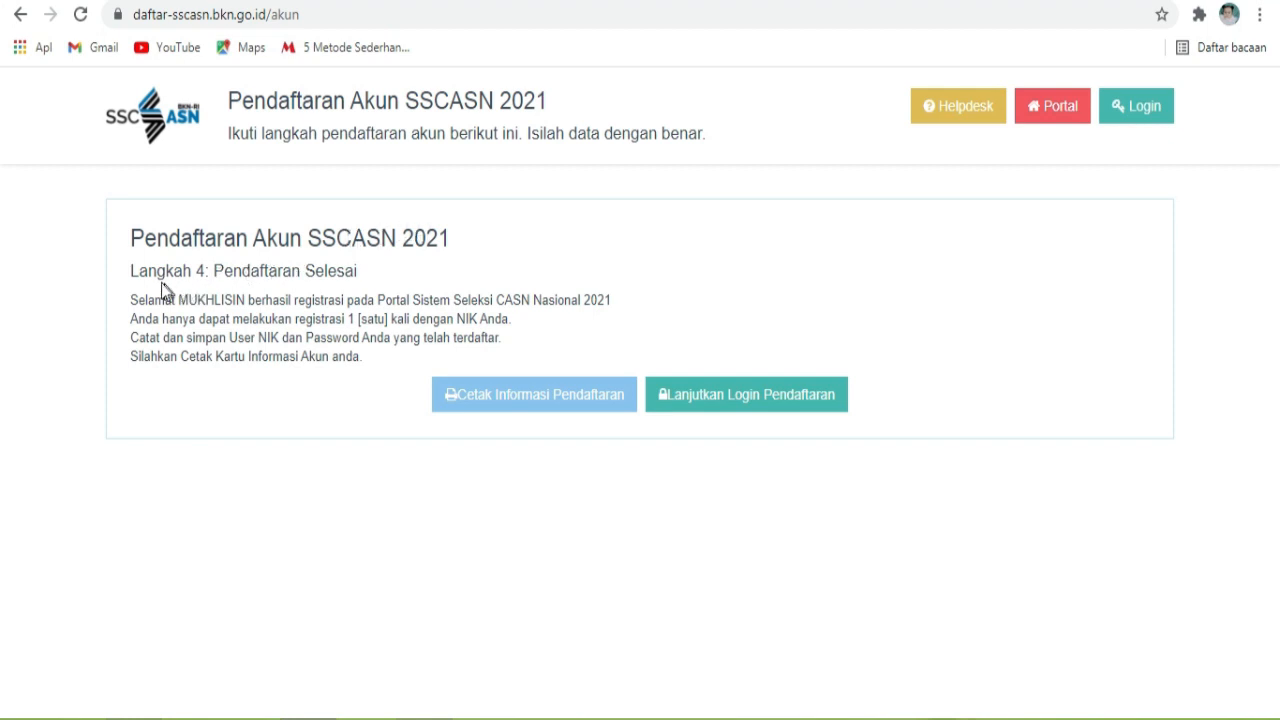
Step: Request the printable registration information card after noting the print reminder
{"action": "left_click_drag", "start_coordinate": [130, 356], "coordinate": [394, 366]}
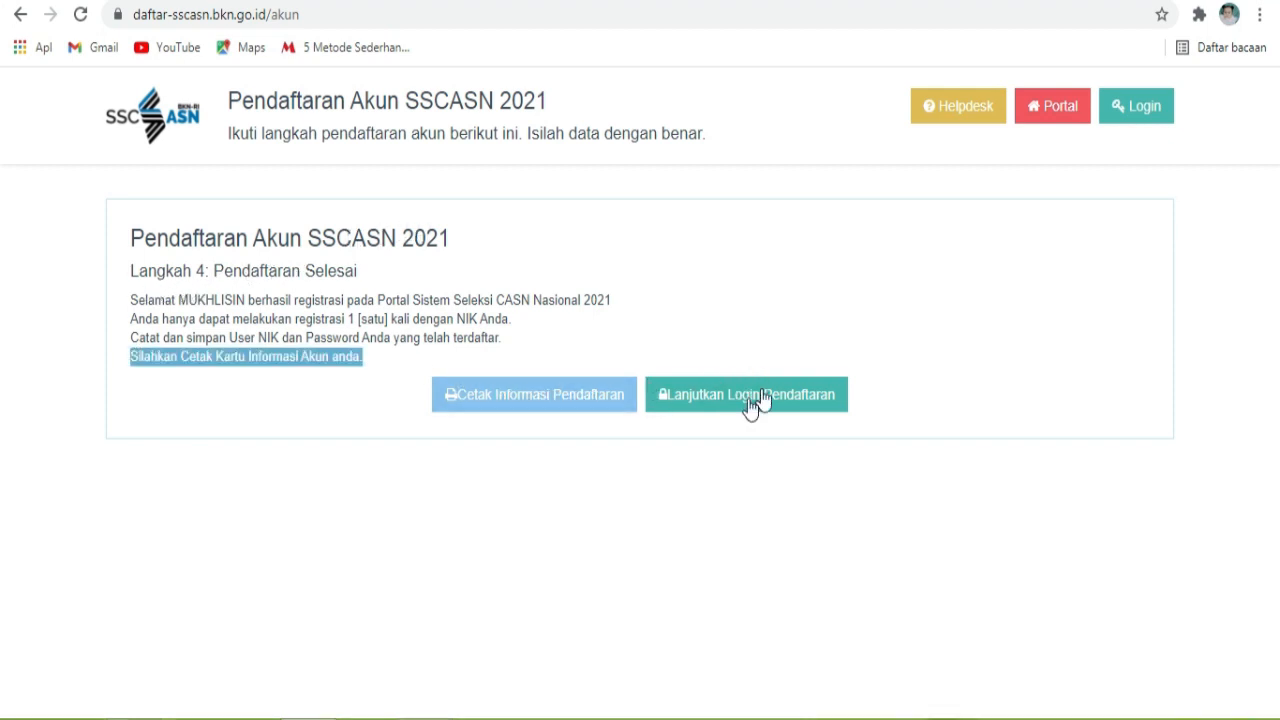
{"action": "left_click", "coordinate": [561, 399]}
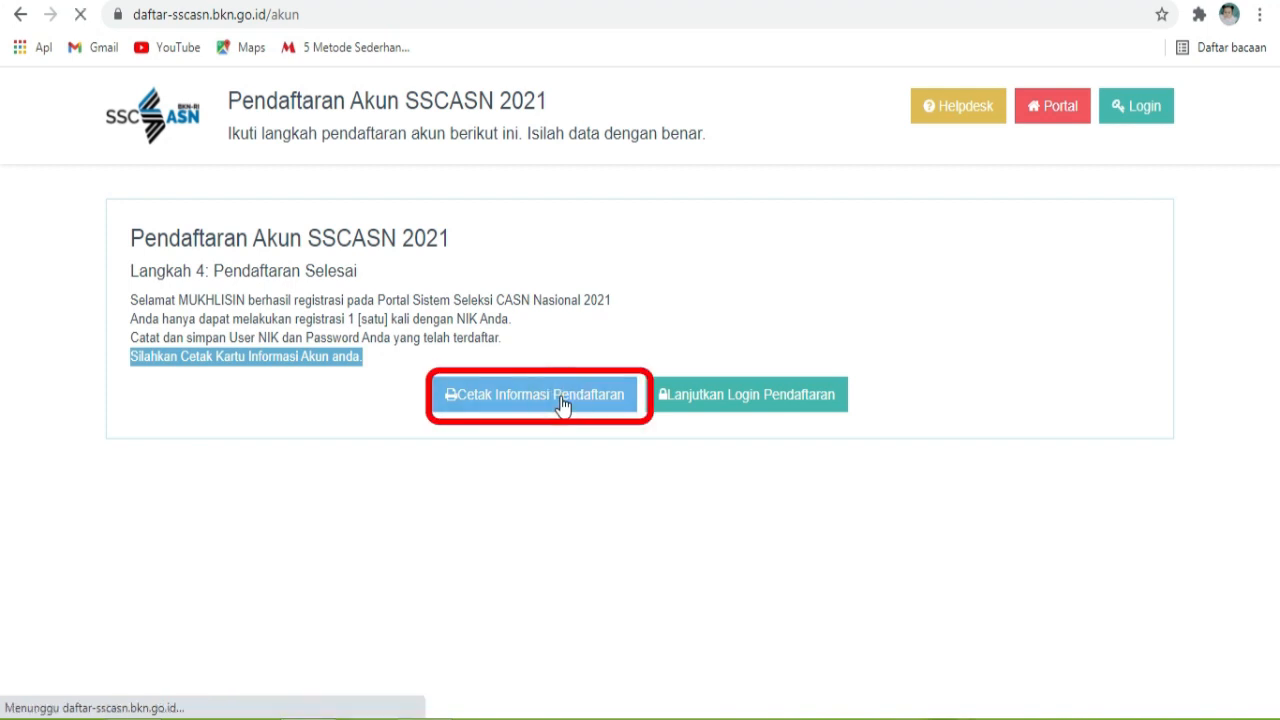